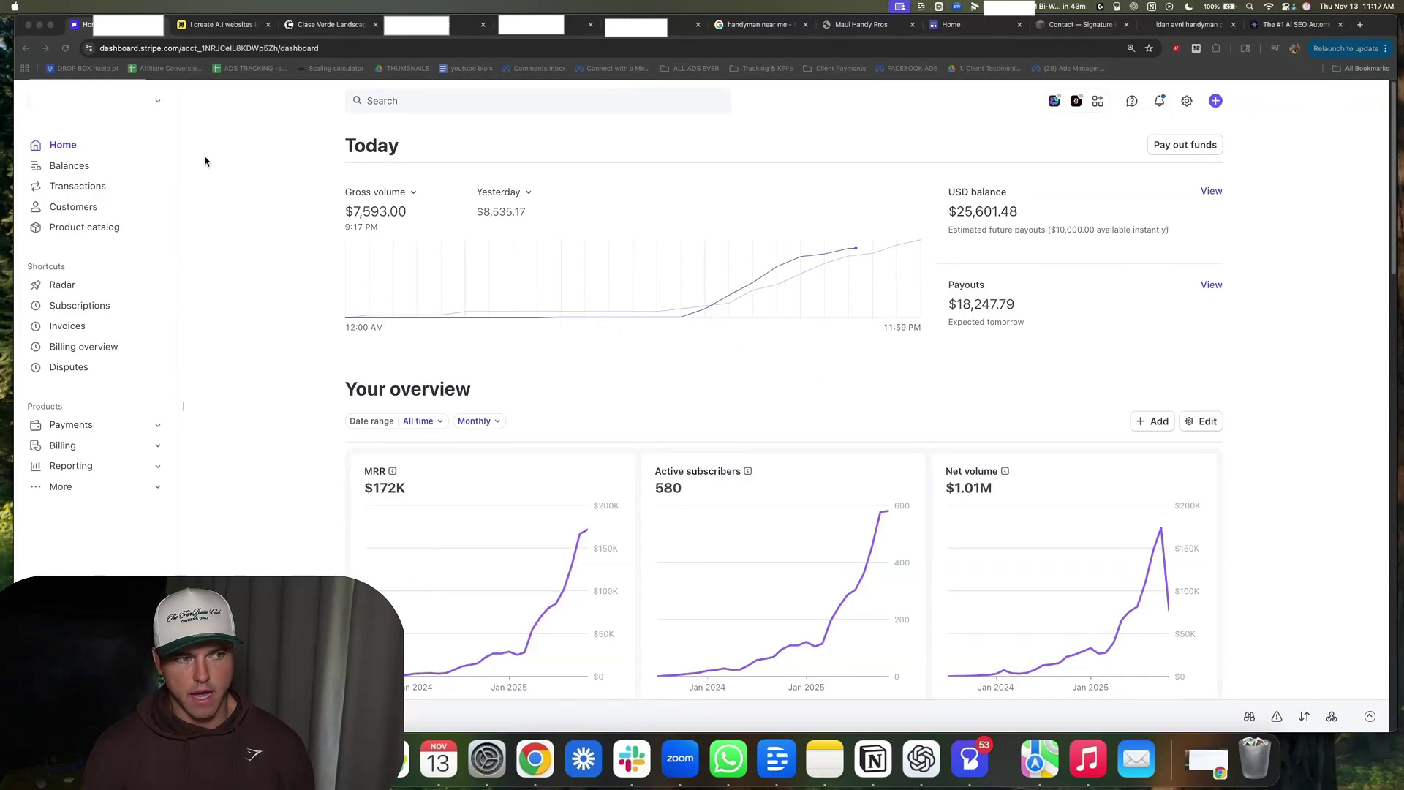
Step: Reload the Stripe dashboard and highlight MRR 172K, 580 active subscribers and 1.01M net volume
{"action": "left_click", "coordinate": [67, 51]}
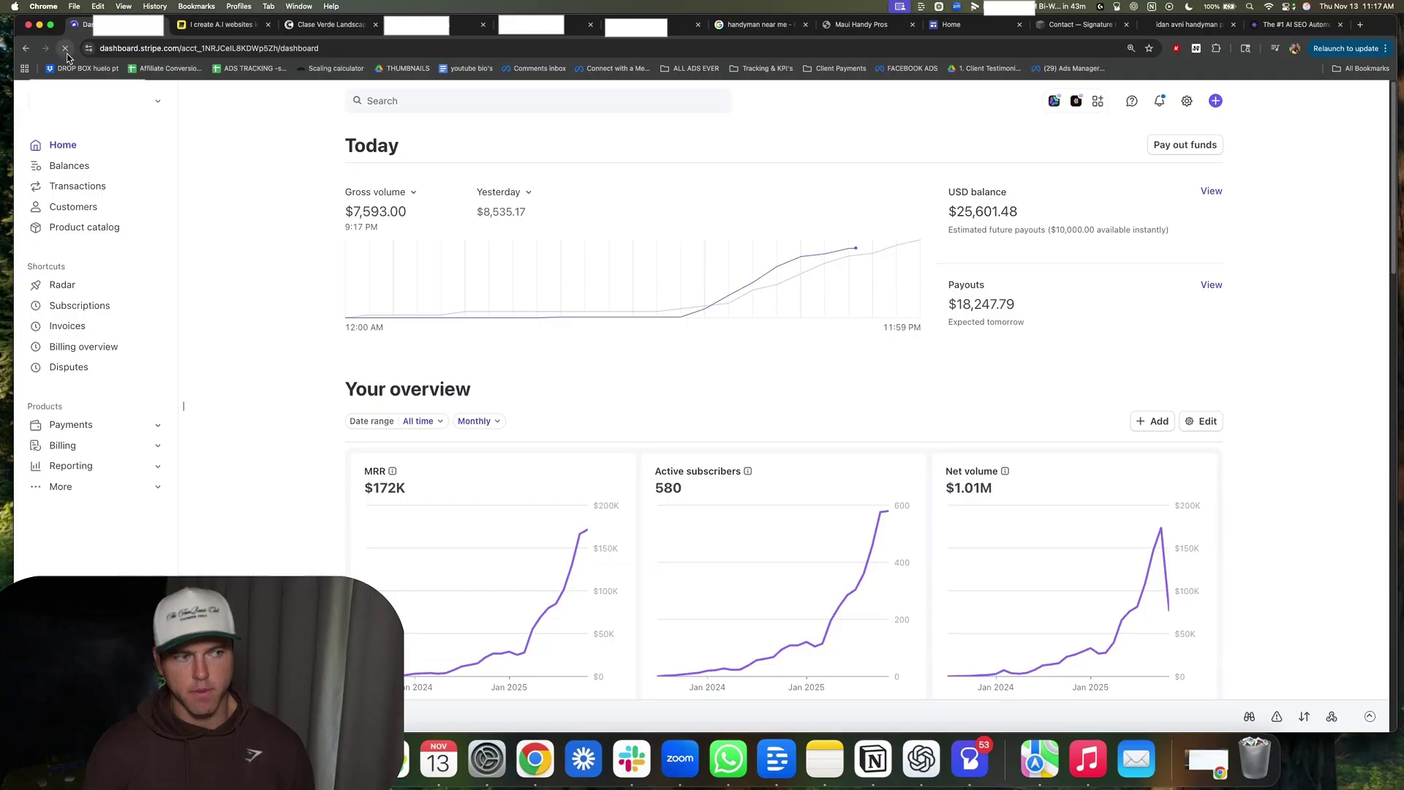
{"action": "left_click", "coordinate": [68, 49]}
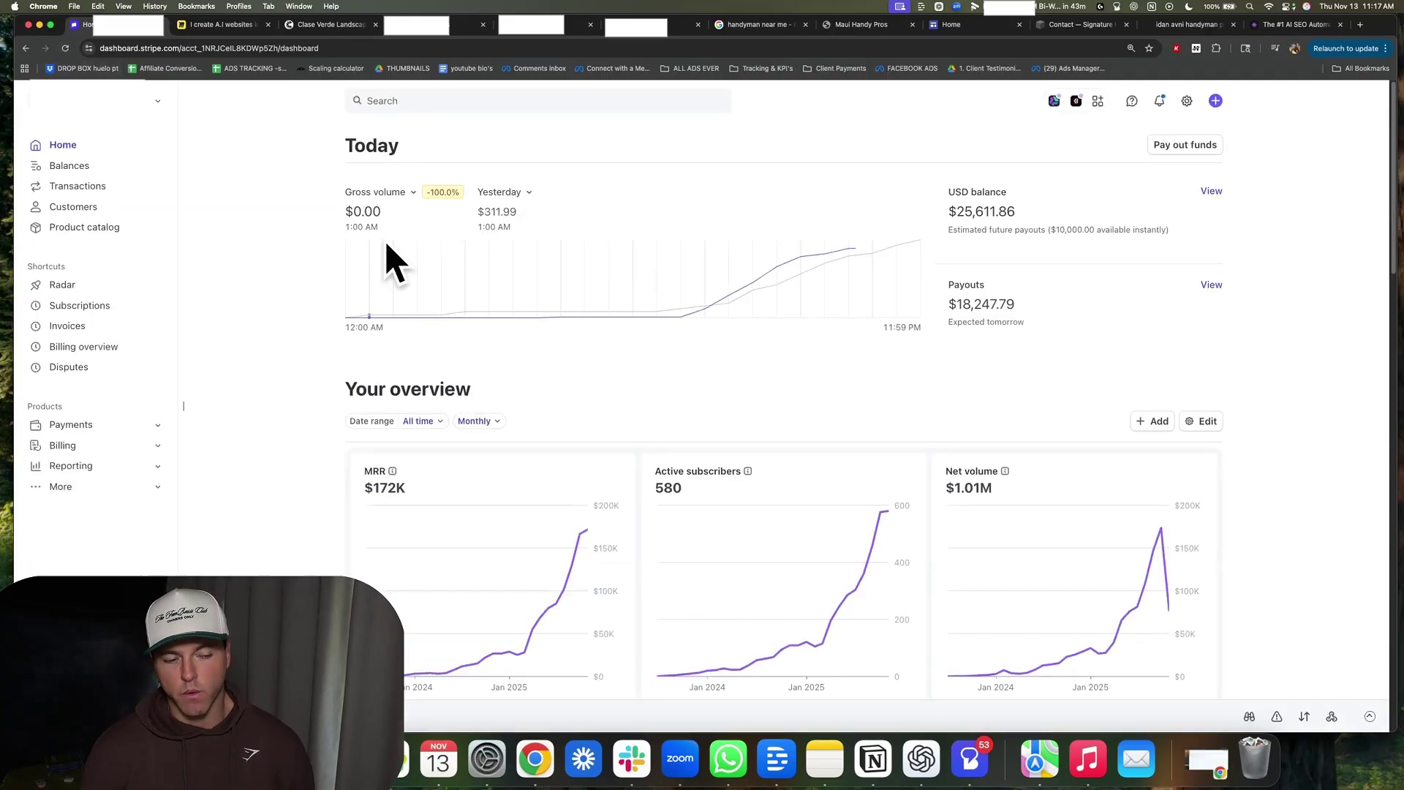
{"action": "left_click_drag", "start_coordinate": [413, 497], "coordinate": [376, 492]}
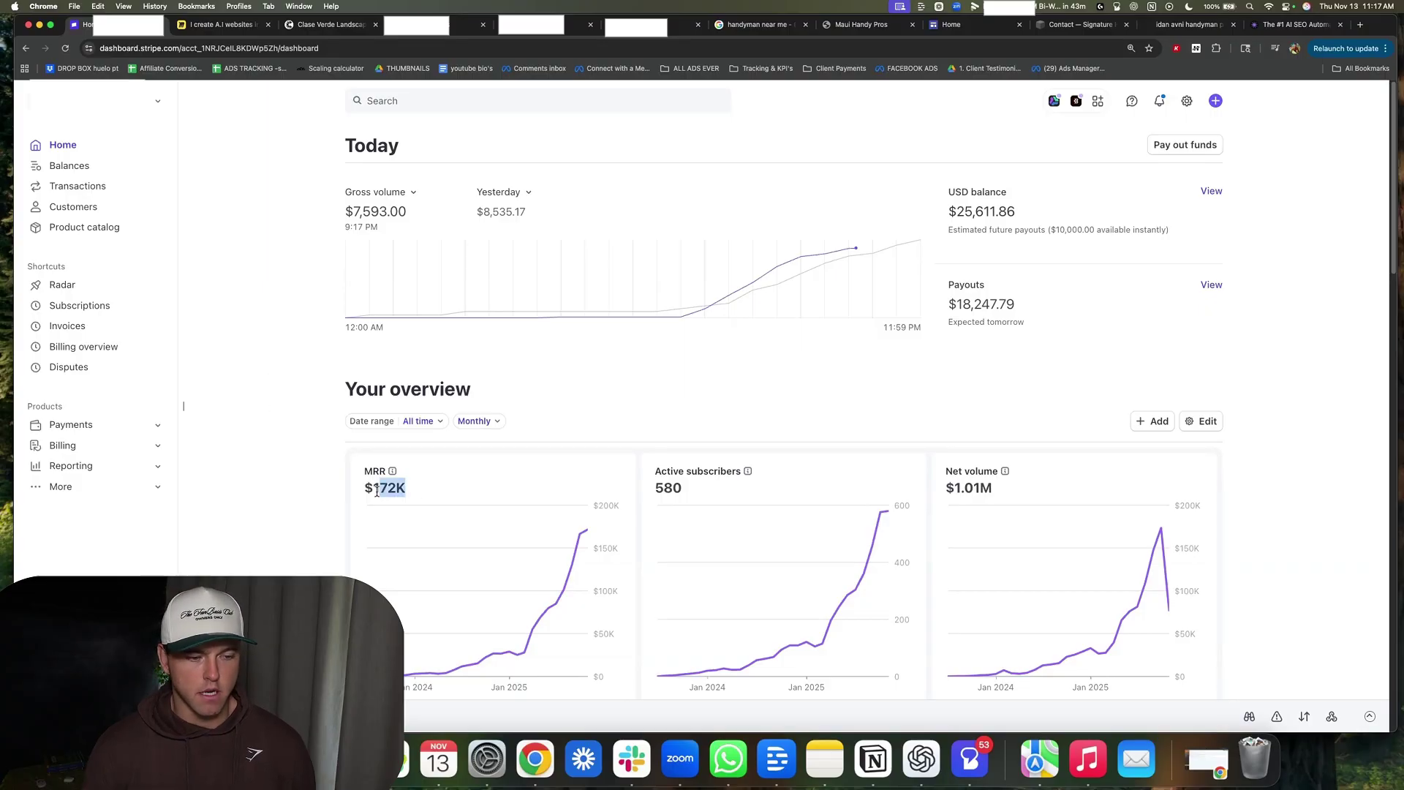
{"action": "left_click_drag", "start_coordinate": [693, 494], "coordinate": [659, 495]}
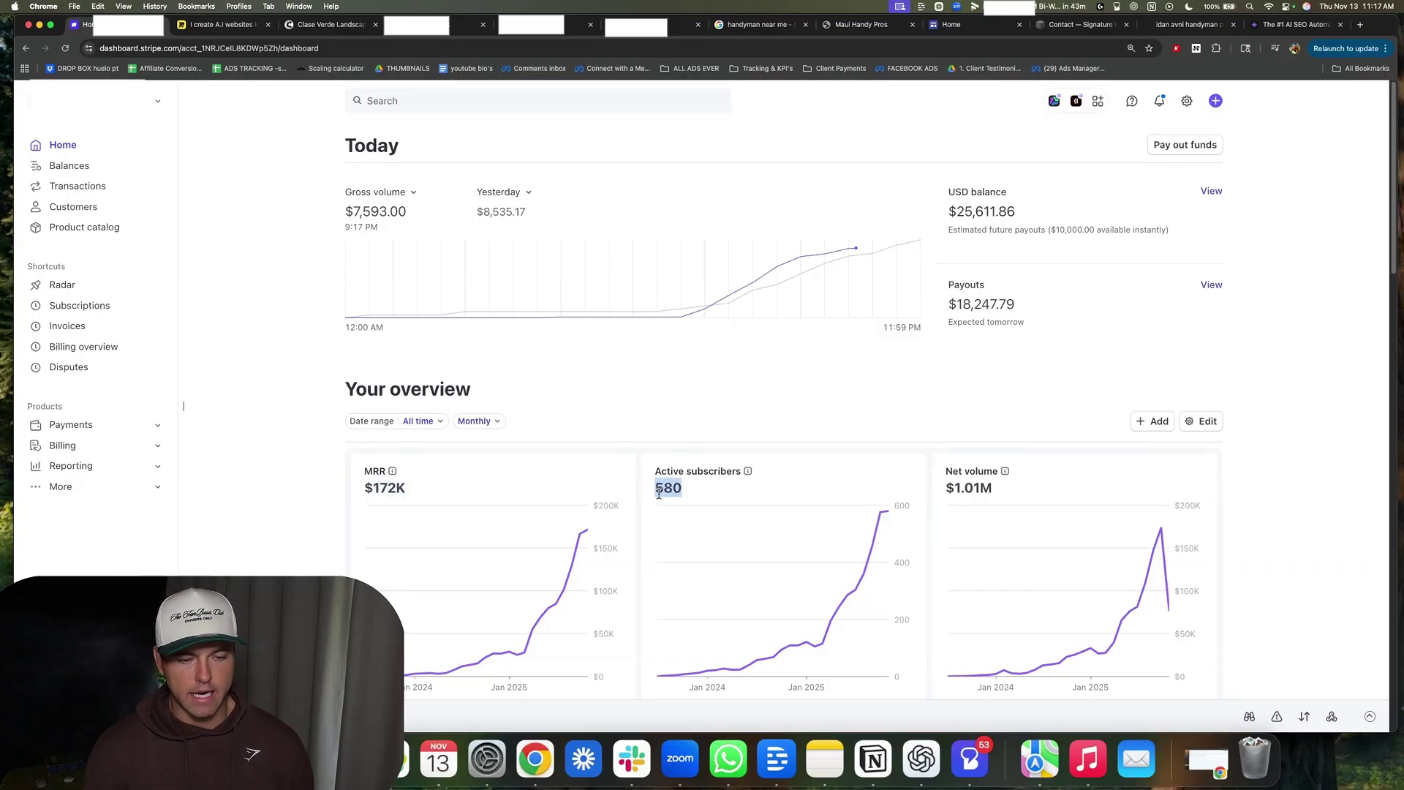
{"action": "left_click_drag", "start_coordinate": [1026, 495], "coordinate": [966, 492]}
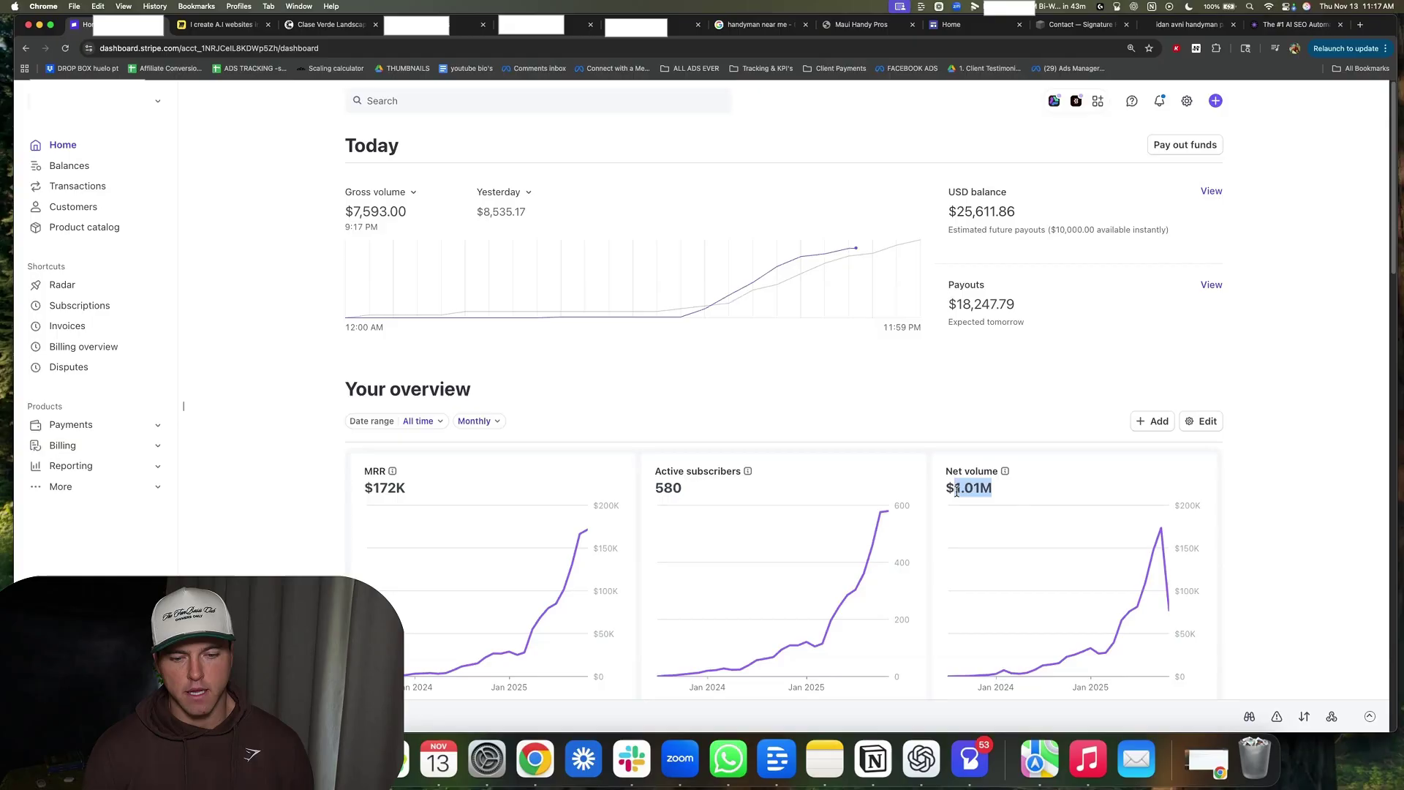
Step: Switch to the 'I create A.I websites' Miro strategy board tab
{"action": "left_click", "coordinate": [220, 25]}
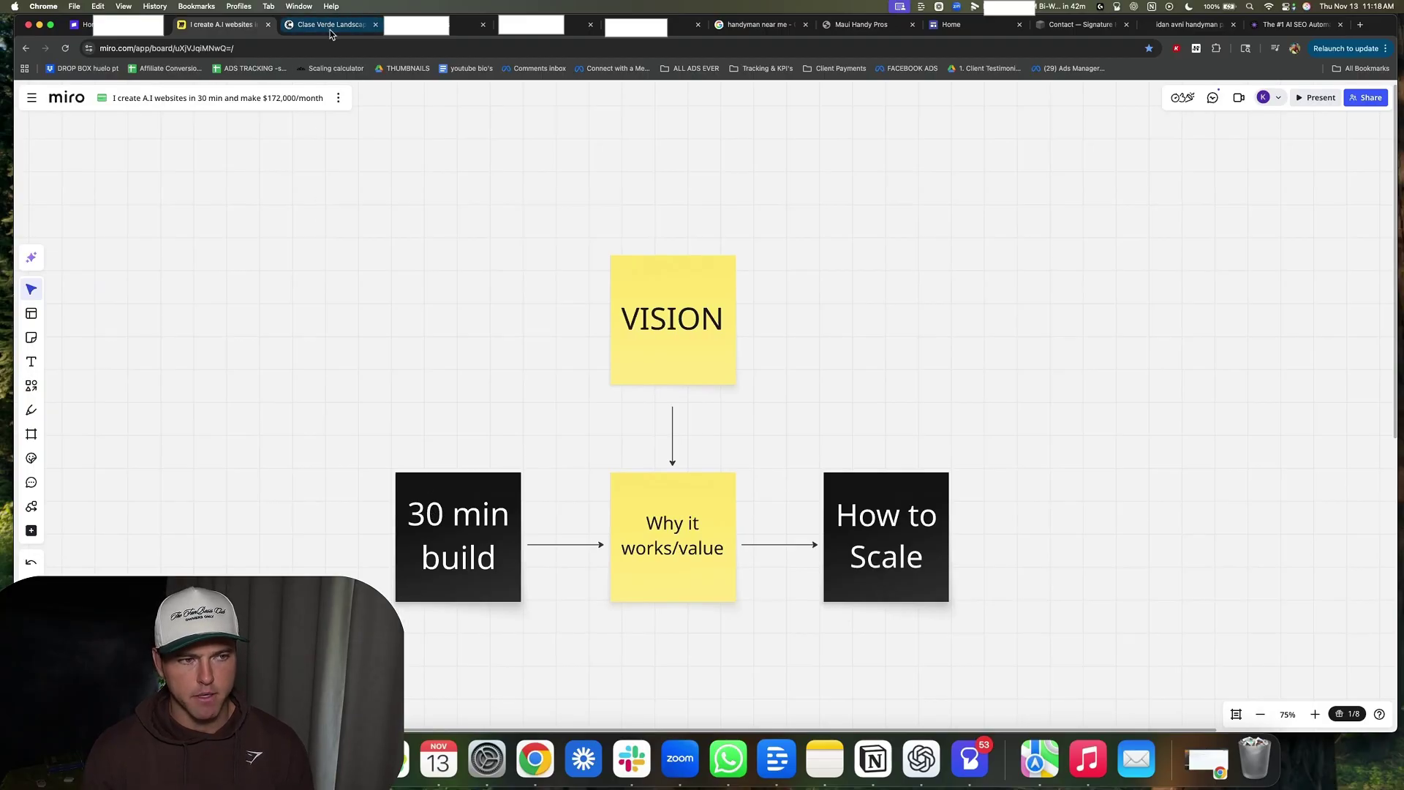
Step: View the Clase Verde Landscapes site preview, then switch to the Custom Values settings tab
{"action": "left_click", "coordinate": [332, 23]}
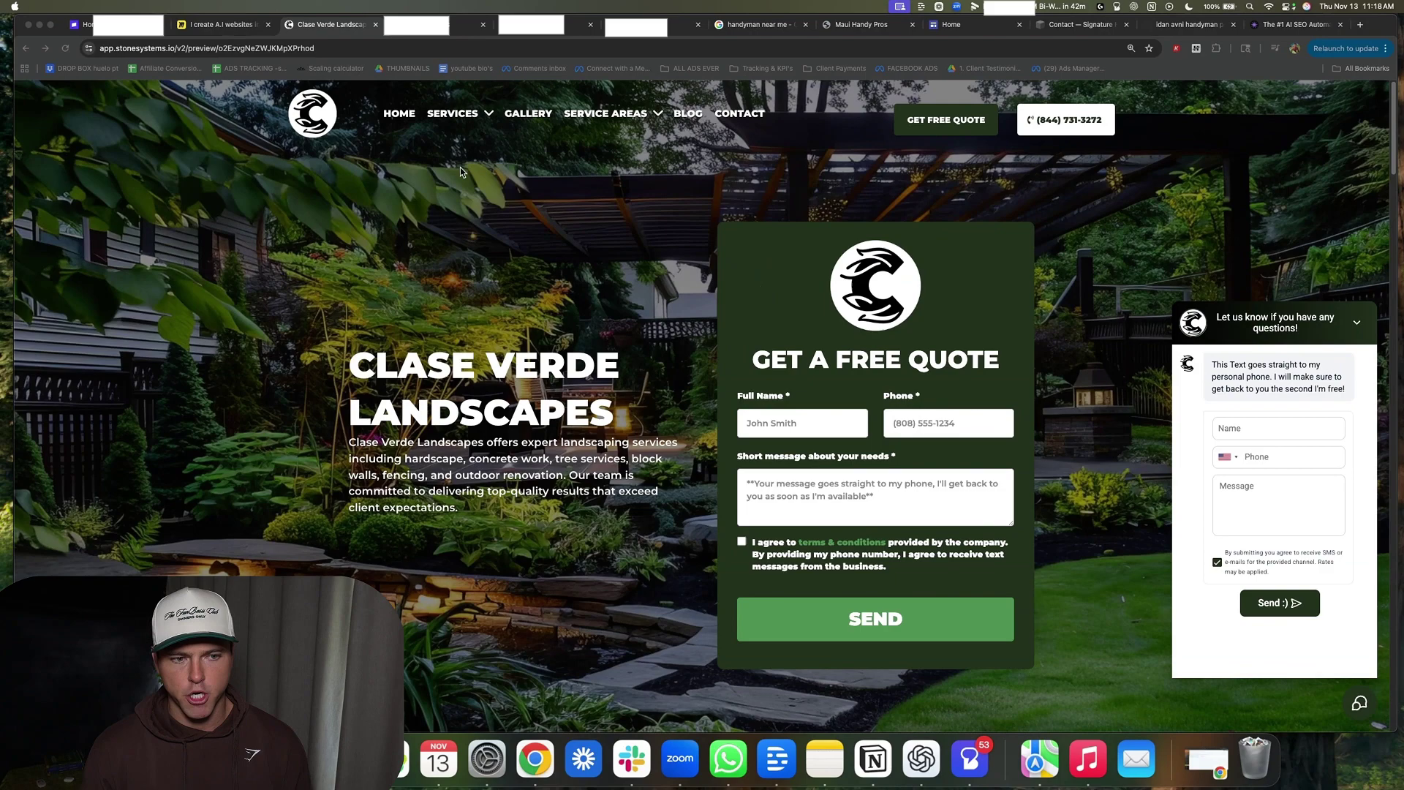
{"action": "left_click", "coordinate": [790, 426]}
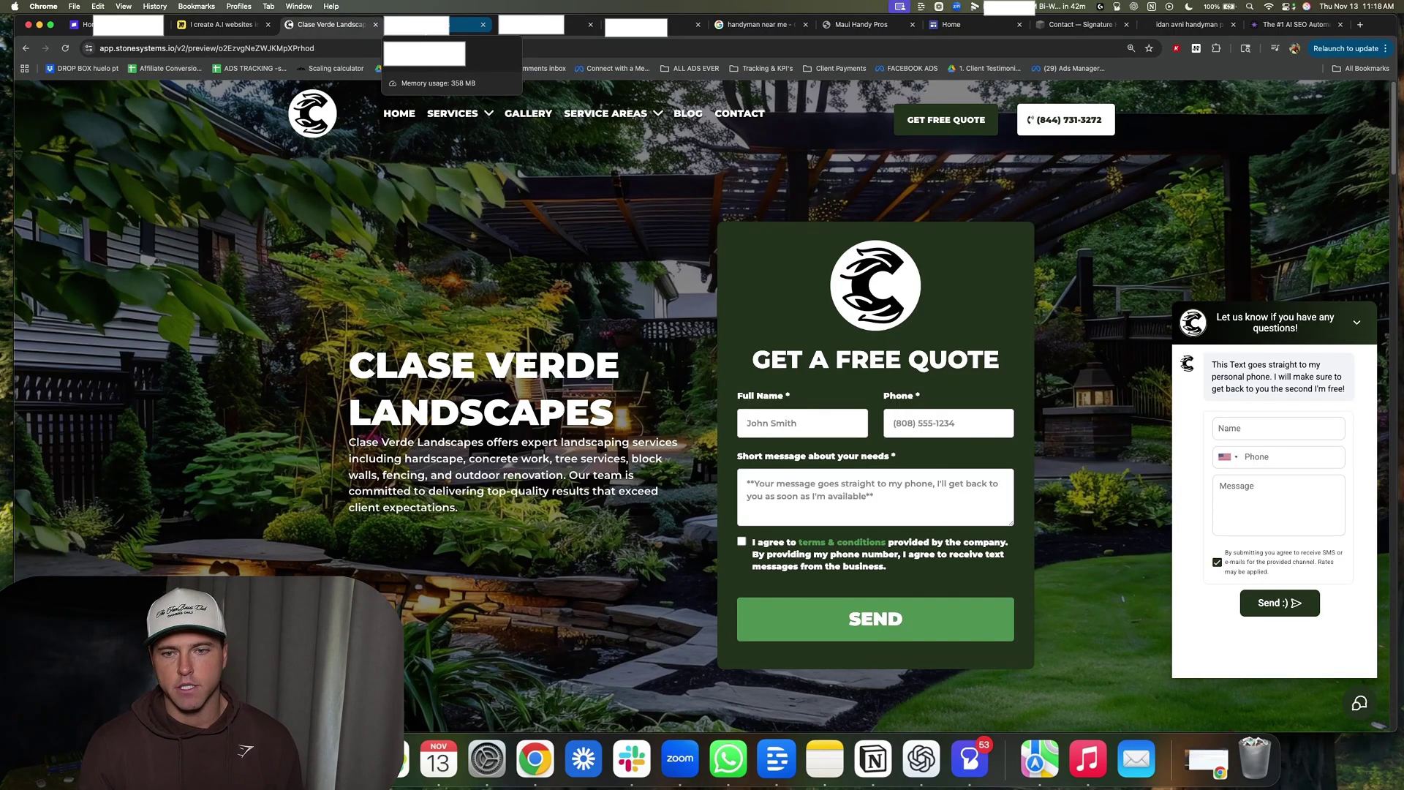
{"action": "left_click", "coordinate": [434, 25]}
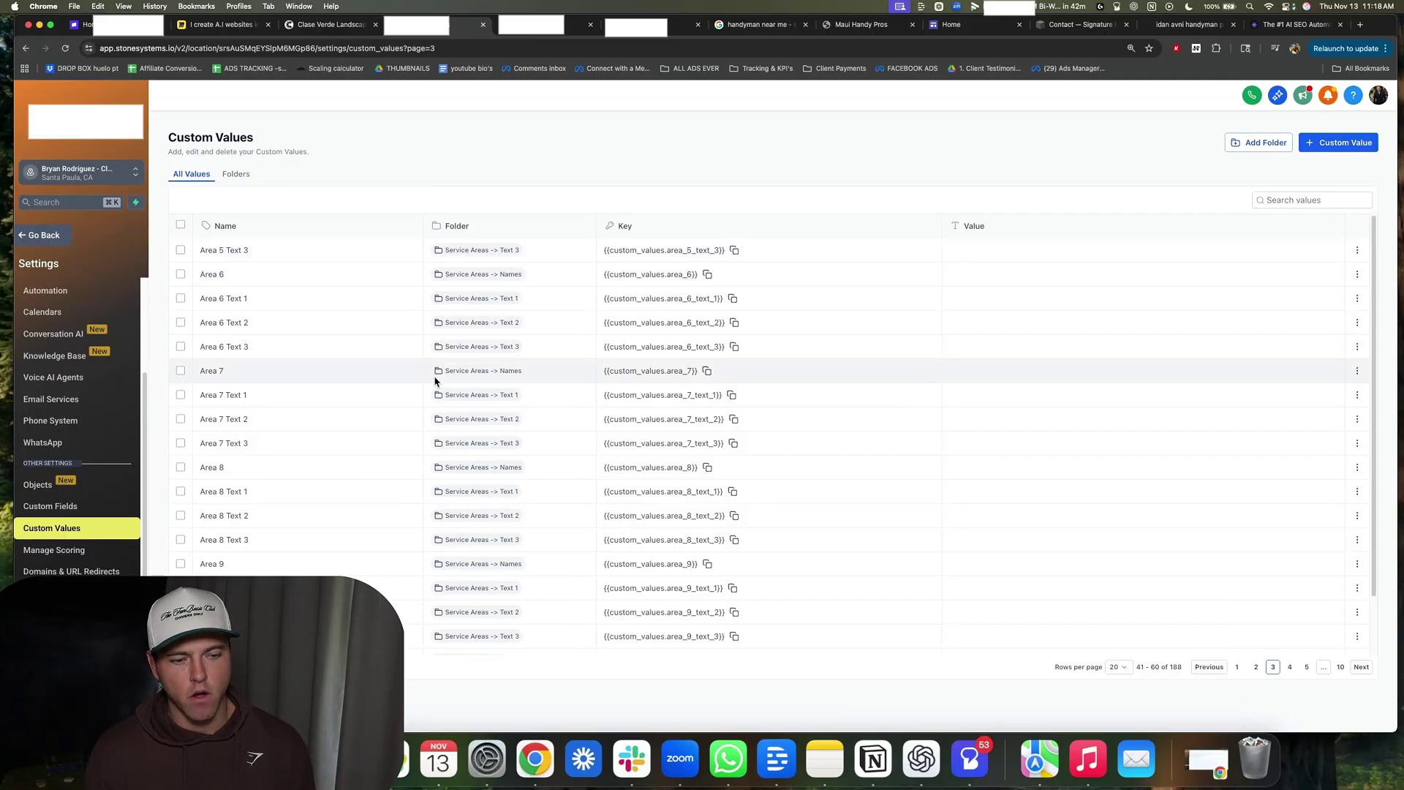
Step: Glance at the Clase Verde preview, then bring up the Onboarding Survey builder
{"action": "left_click", "coordinate": [329, 25]}
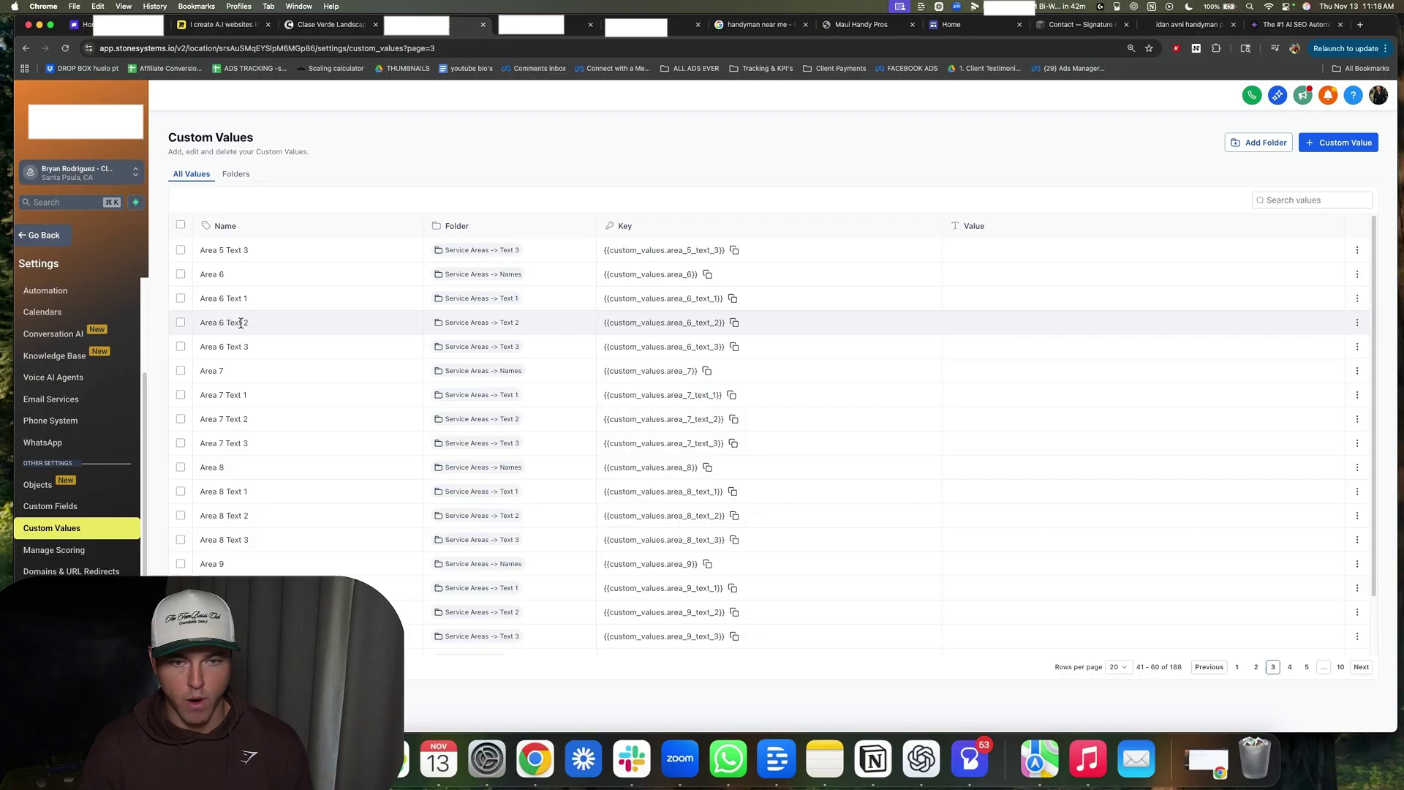
{"action": "left_click", "coordinate": [520, 30]}
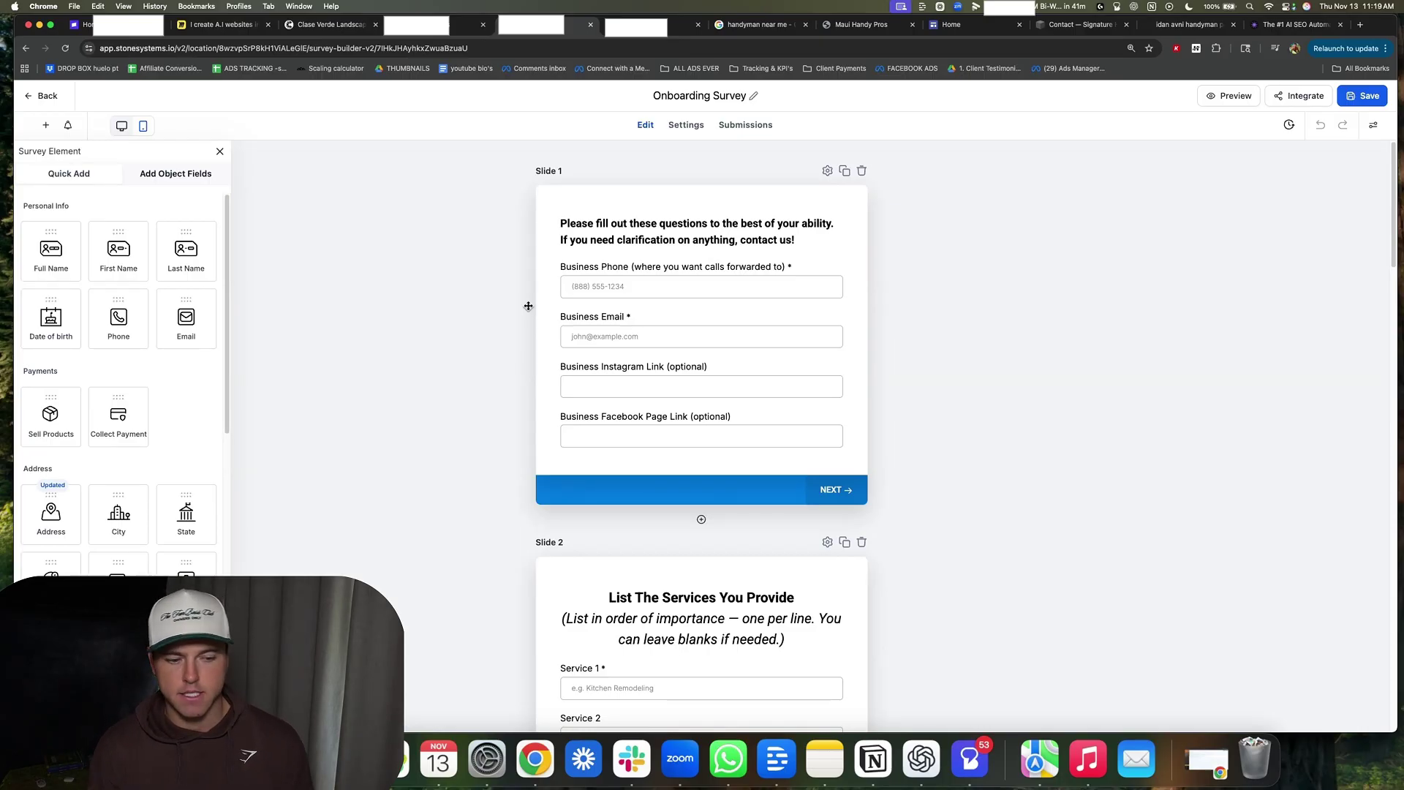
{"action": "scroll", "coordinate": [528, 306], "scroll_direction": "down", "scroll_amount": 3}
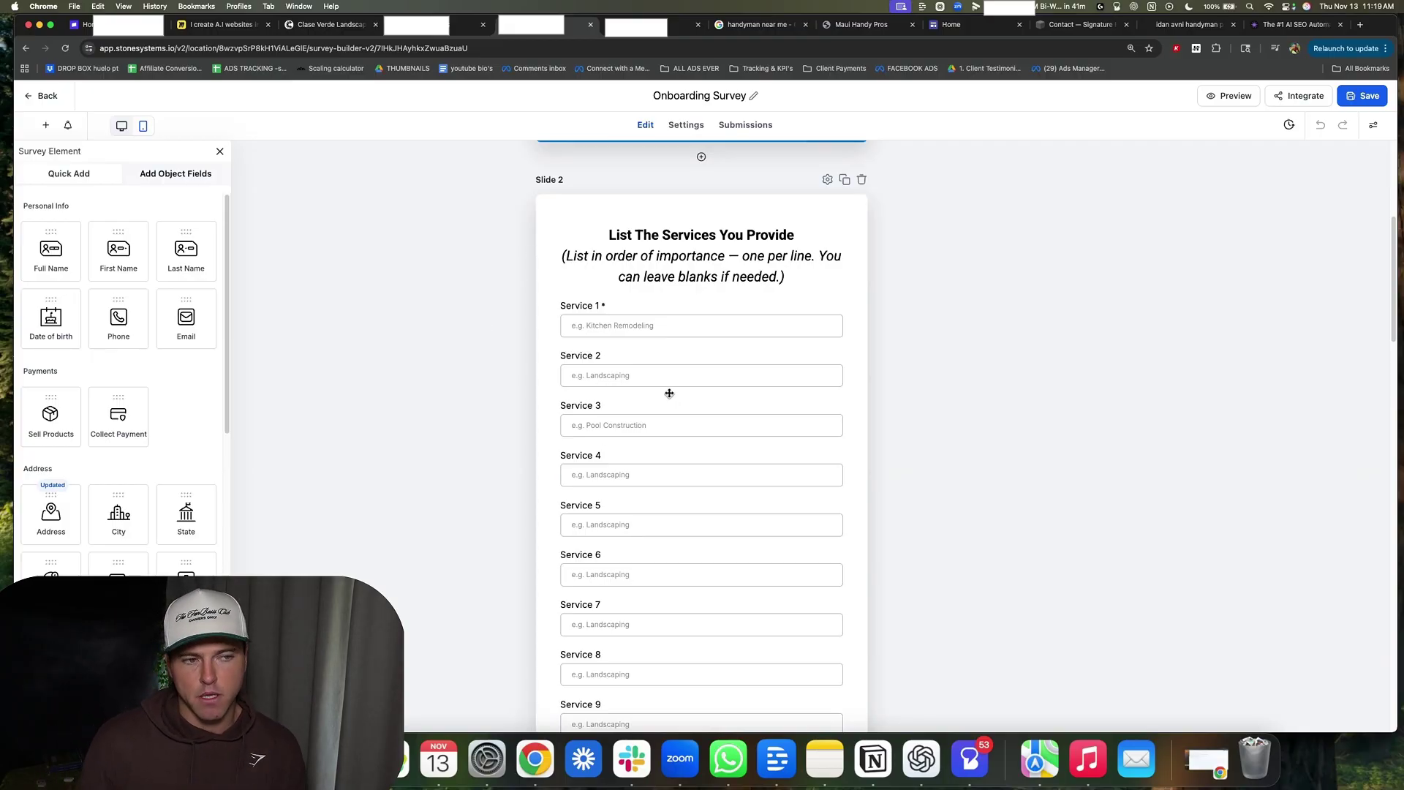
Step: Cycle with Ctrl+Tab to the Clase Verde preview and then the Custom Values list
{"action": "key", "text": "ctrl+Tab"}
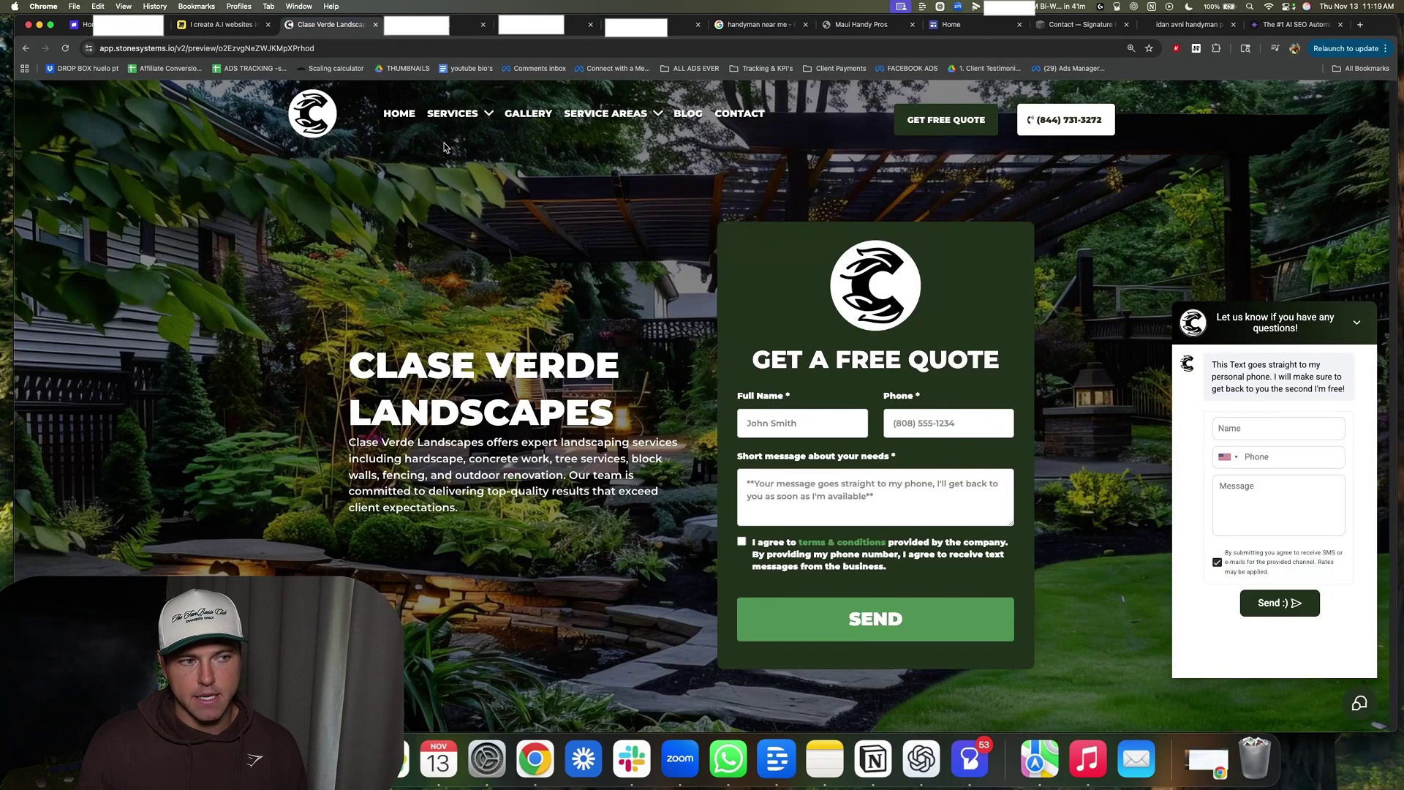
{"action": "key", "text": "ctrl+Tab"}
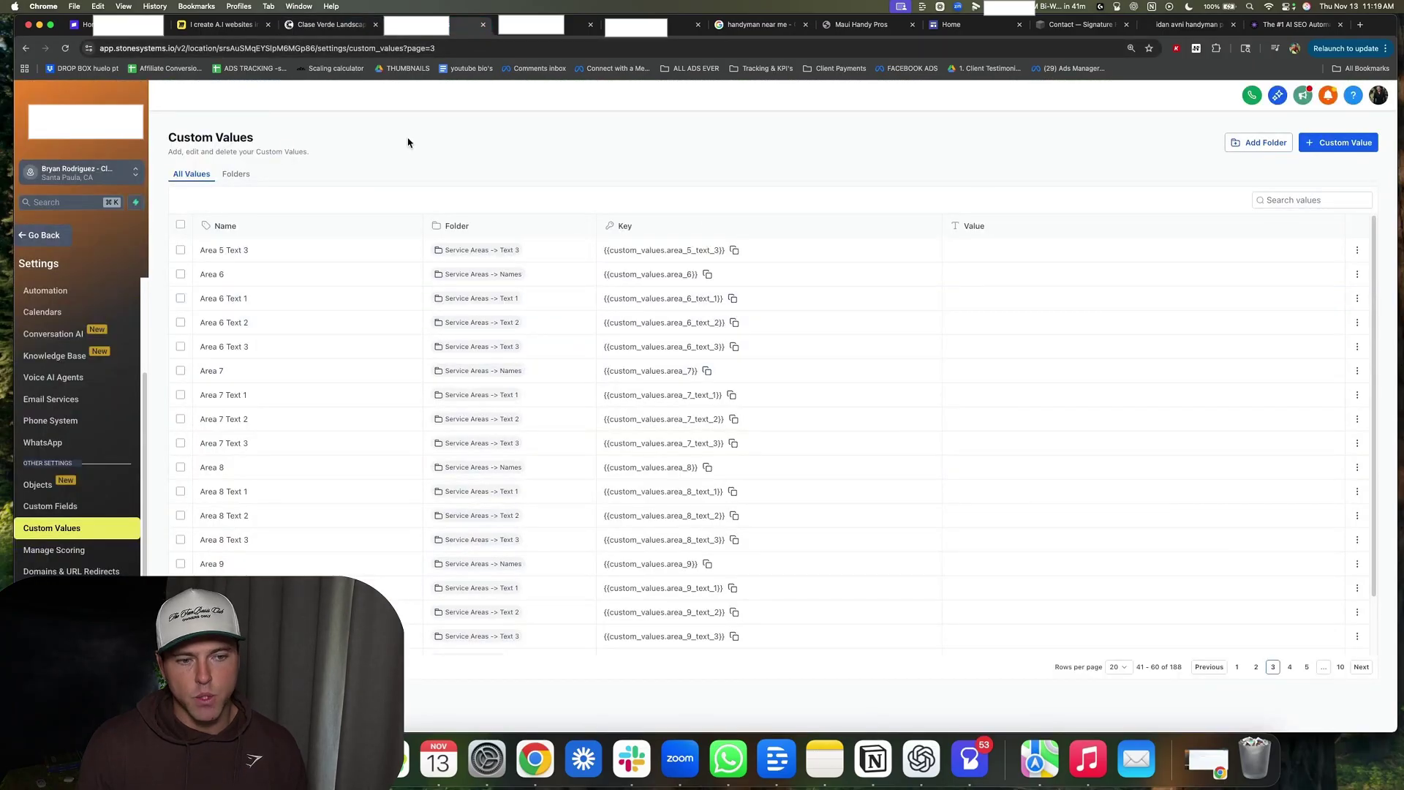
Step: Flip between the Clase Verde preview, Custom Values list and Onboarding Survey builder tabs
{"action": "left_click", "coordinate": [331, 27]}
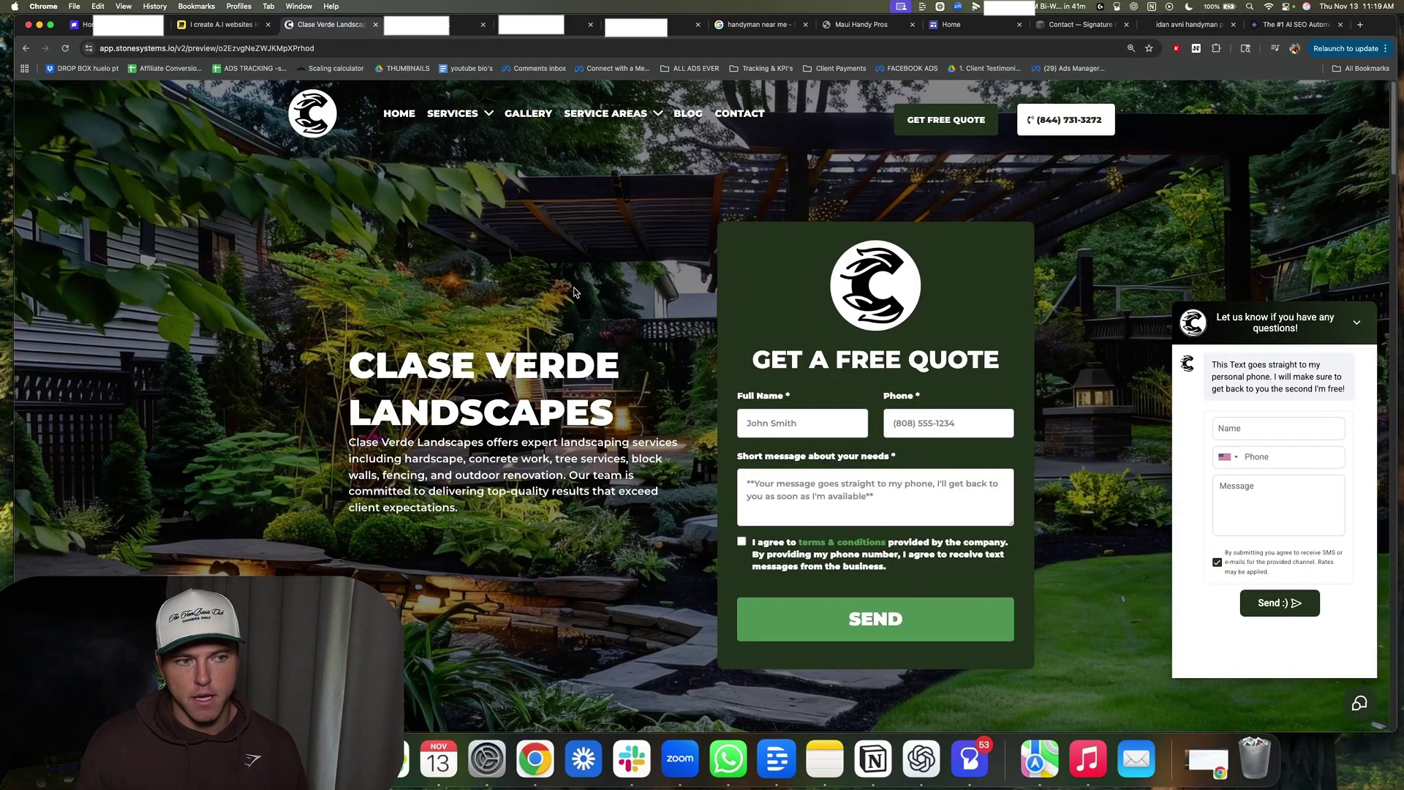
{"action": "left_click", "coordinate": [455, 25]}
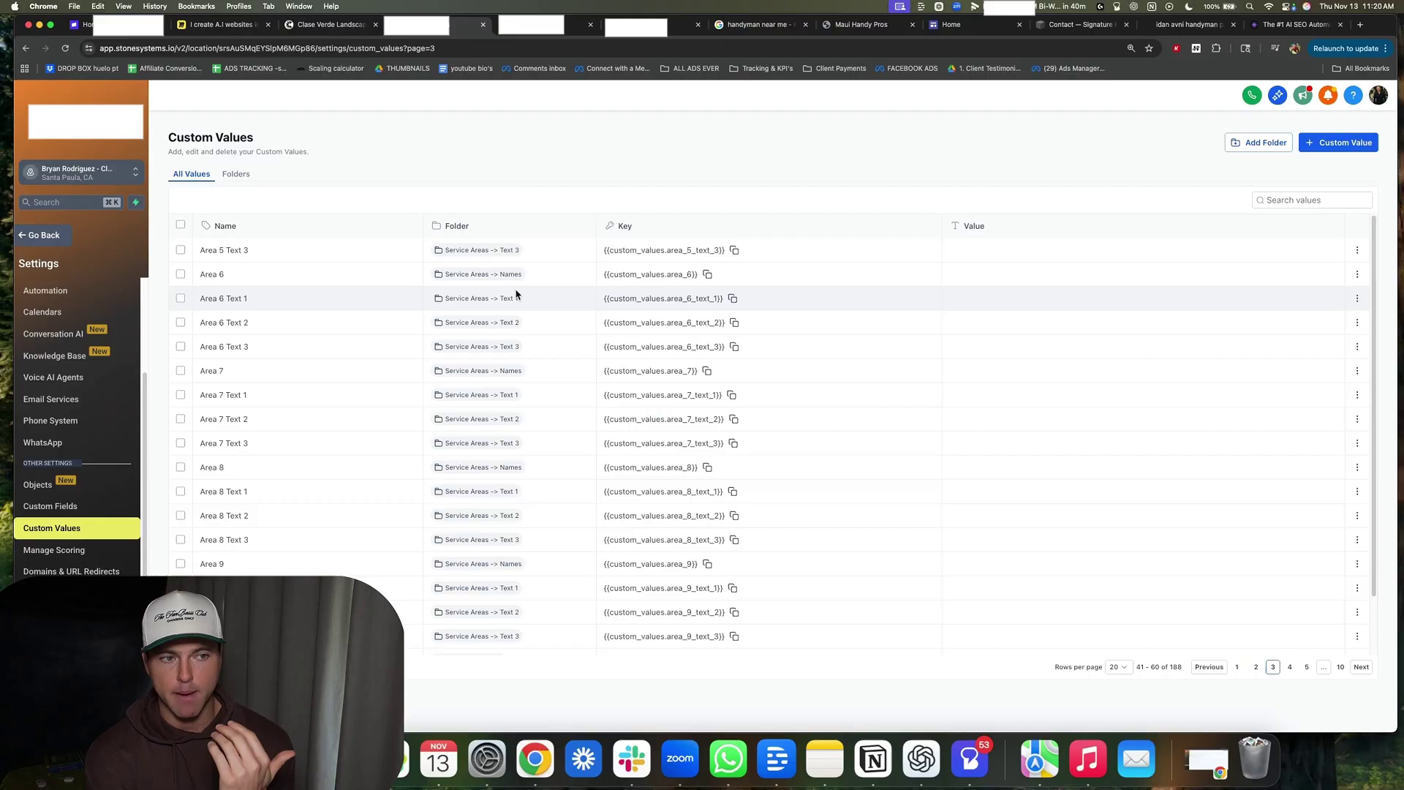
{"action": "left_click", "coordinate": [538, 24]}
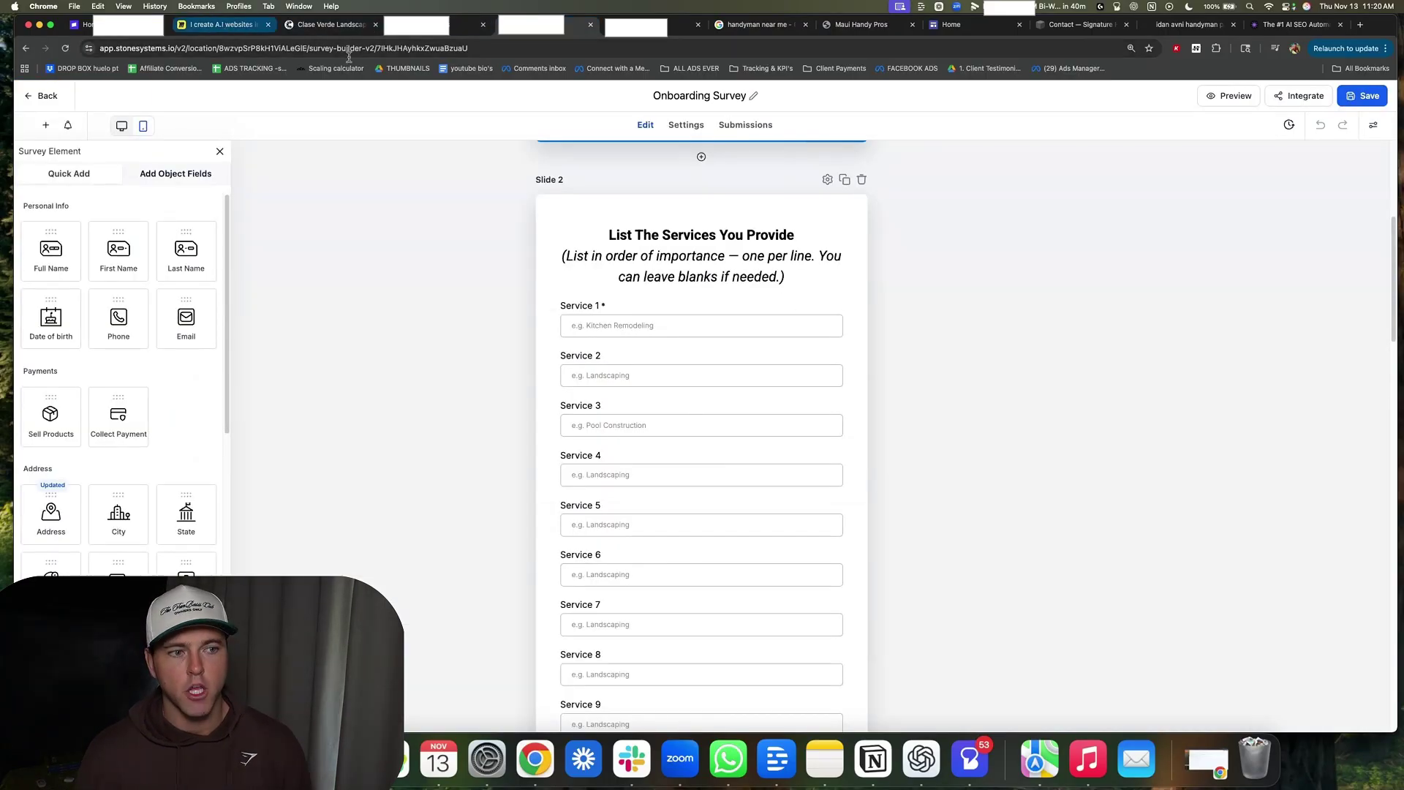
{"action": "left_click", "coordinate": [417, 24]}
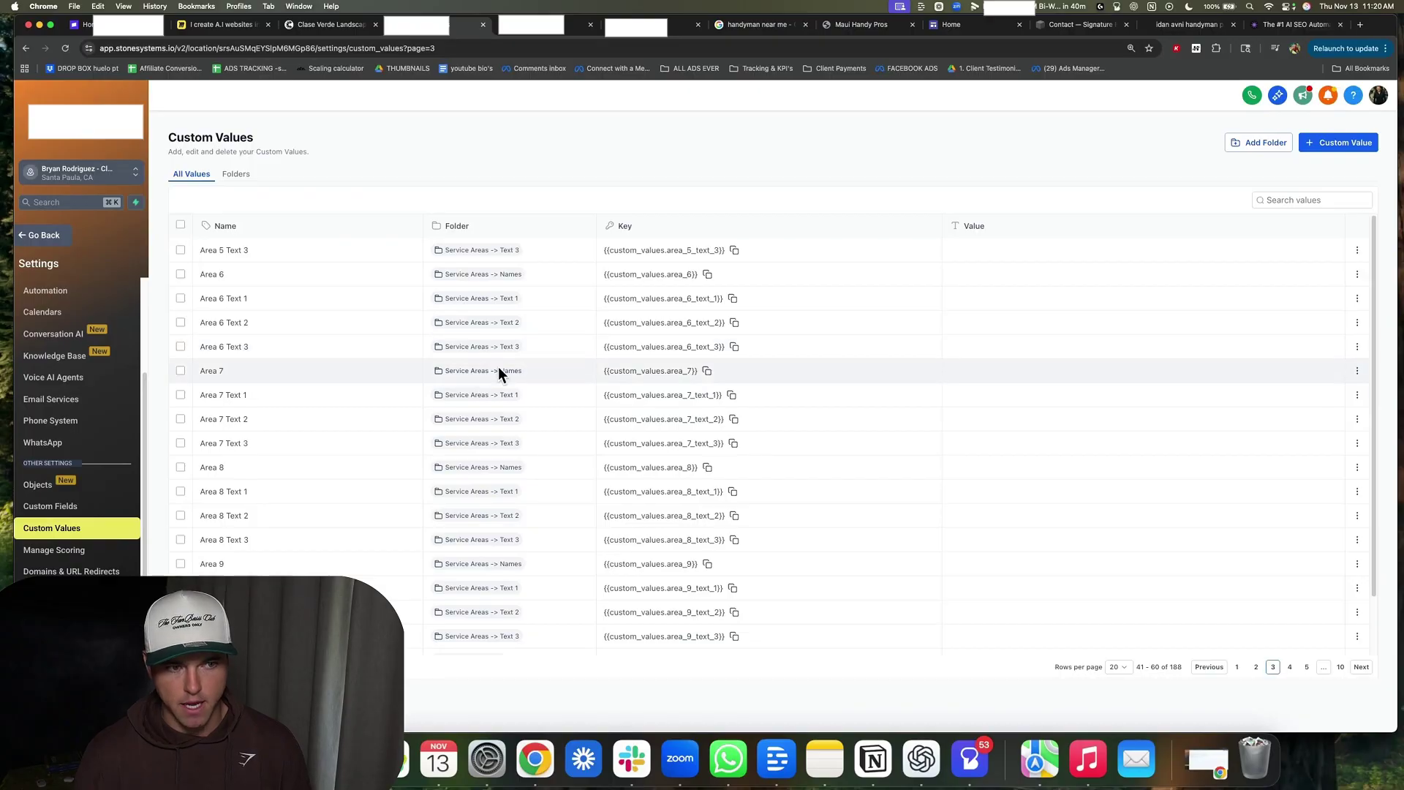
{"action": "left_click", "coordinate": [538, 24]}
{"action": "left_click", "coordinate": [311, 27]}
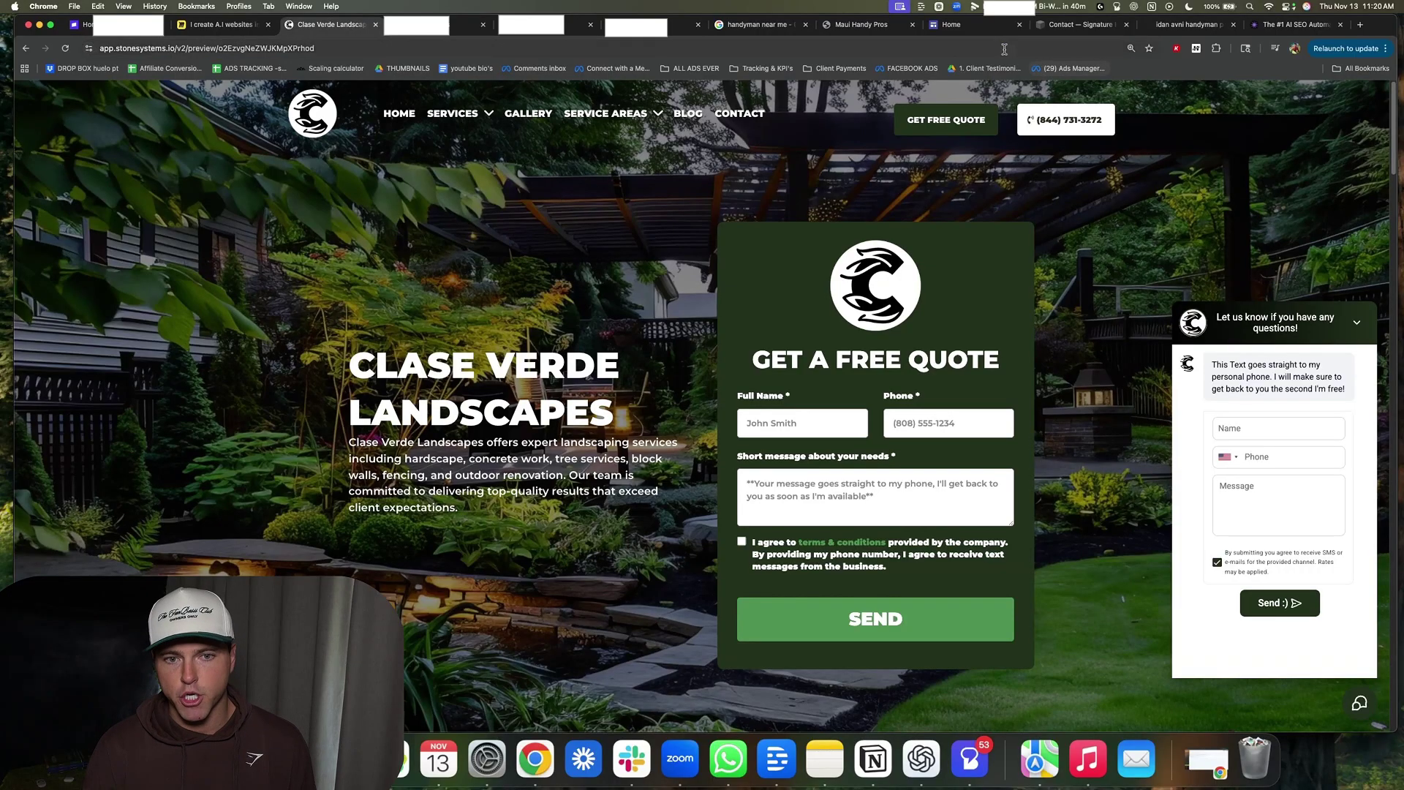
Step: Browse the 'handyman near me' map results, then the Maui Handy Pros and All Fixed Maui websites
{"action": "left_click", "coordinate": [729, 25]}
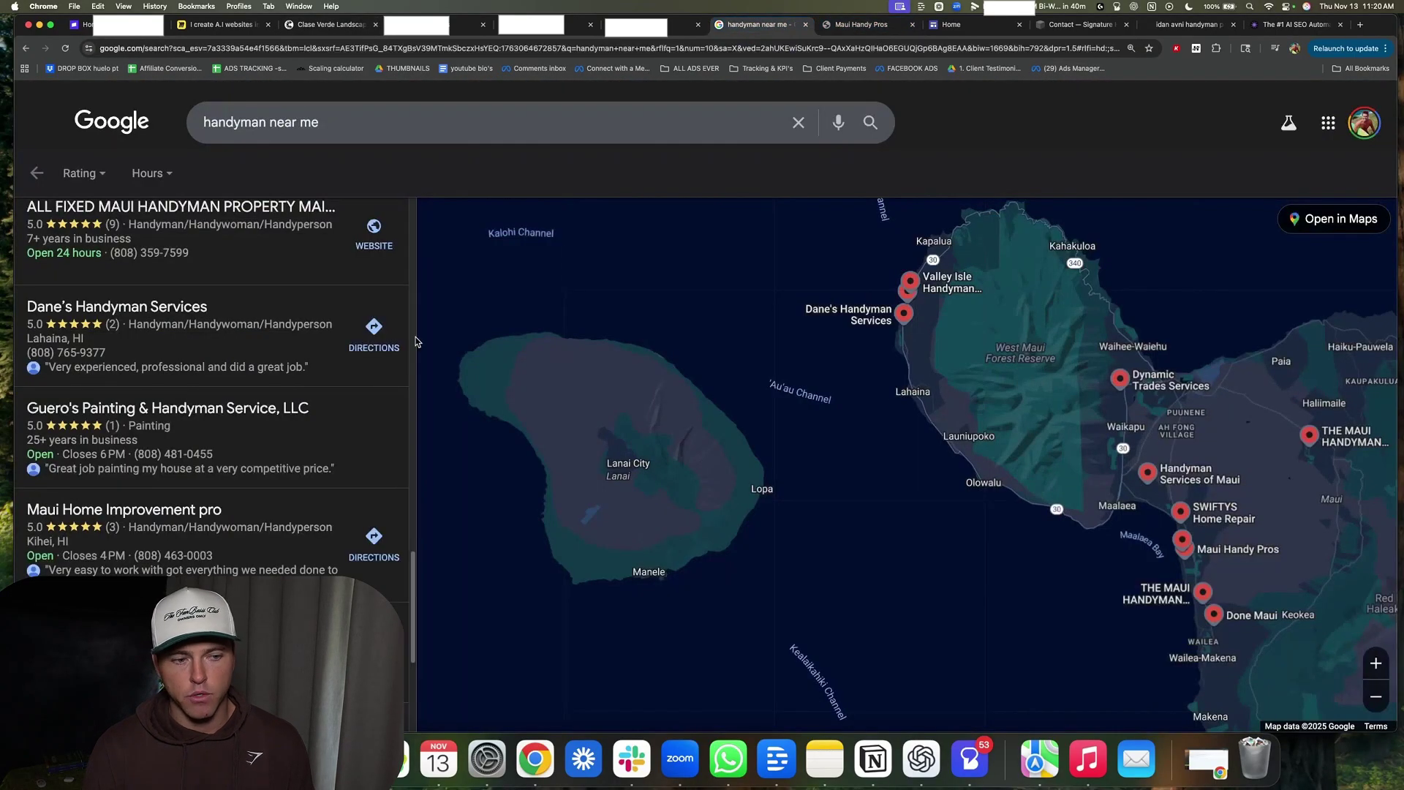
{"action": "left_click", "coordinate": [868, 25]}
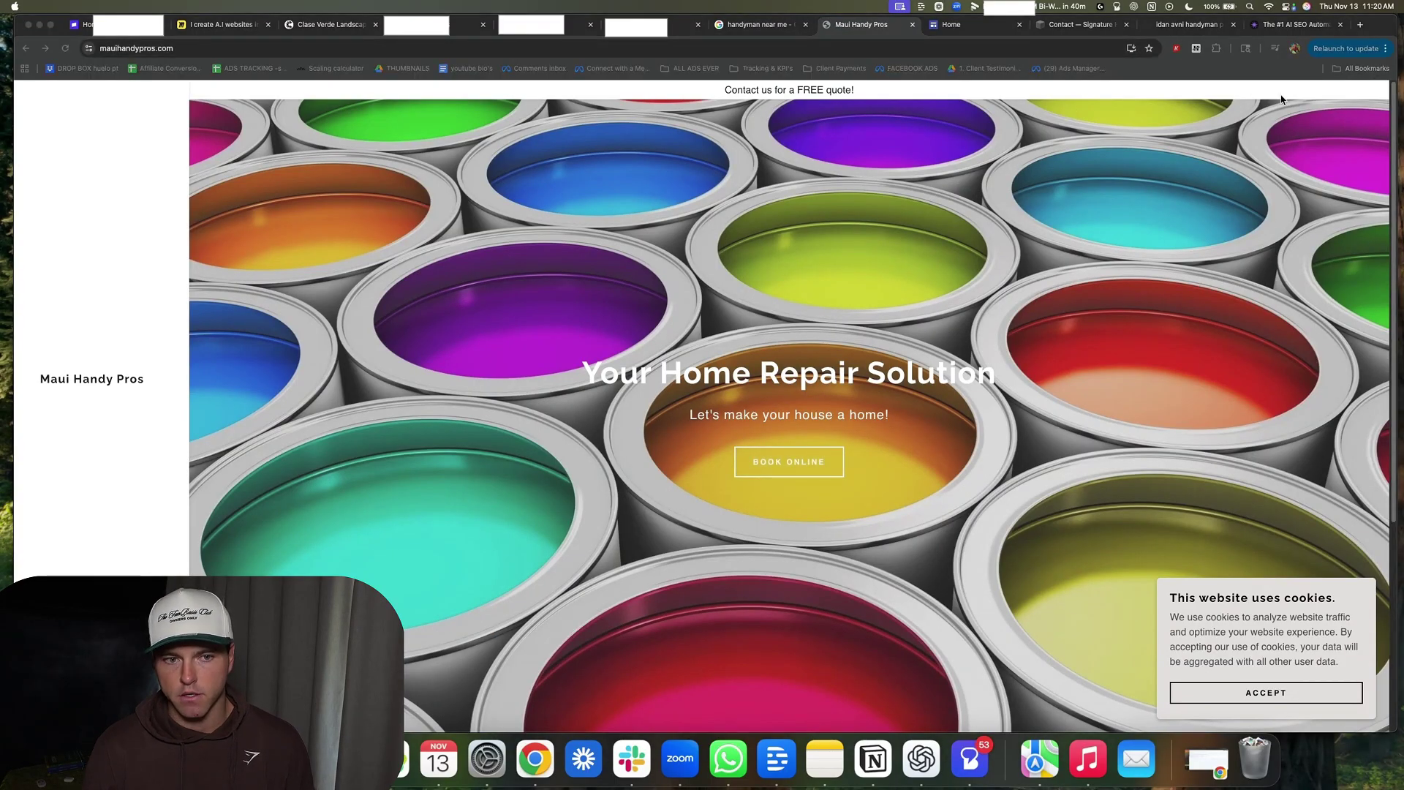
{"action": "left_click", "coordinate": [784, 420]}
{"action": "left_click", "coordinate": [786, 468]}
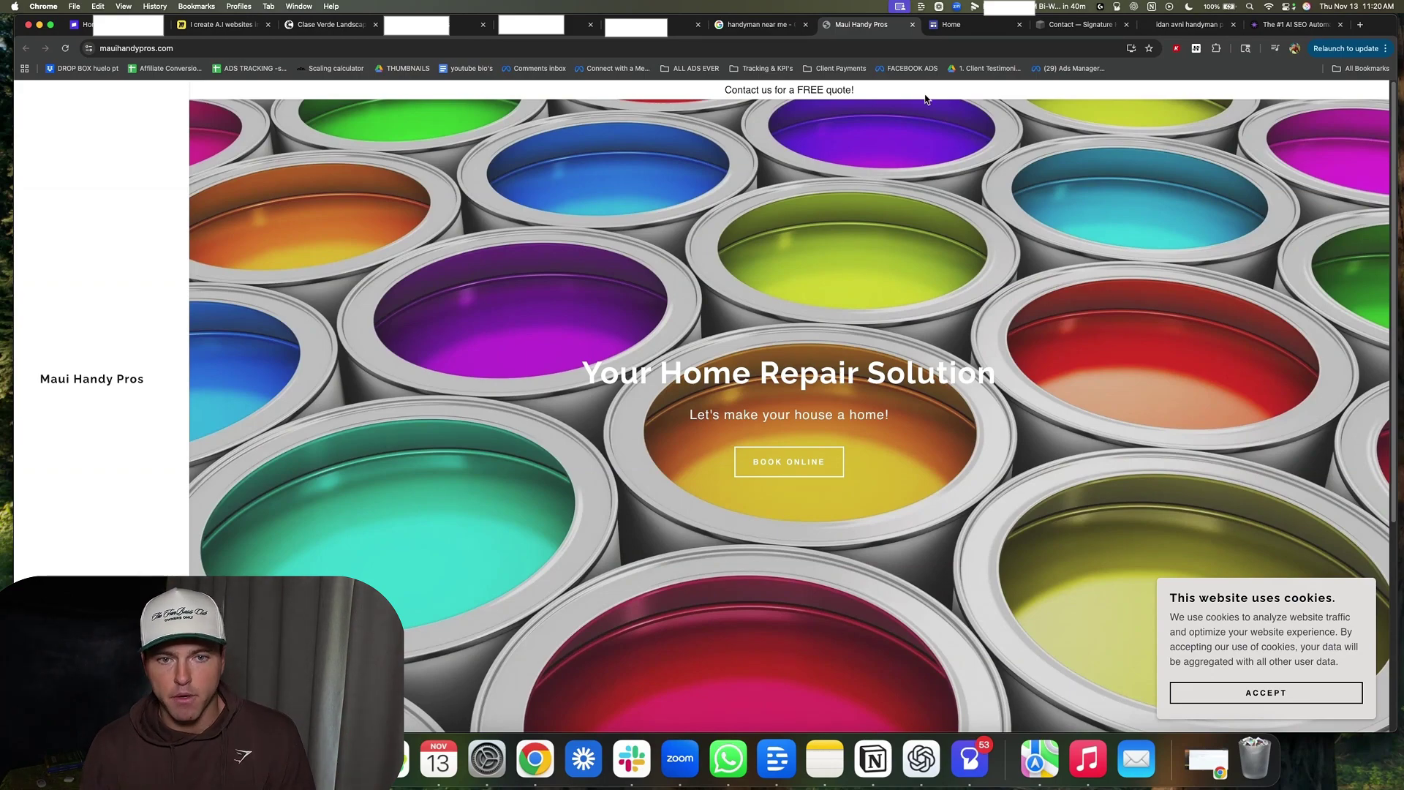
{"action": "left_click", "coordinate": [950, 24]}
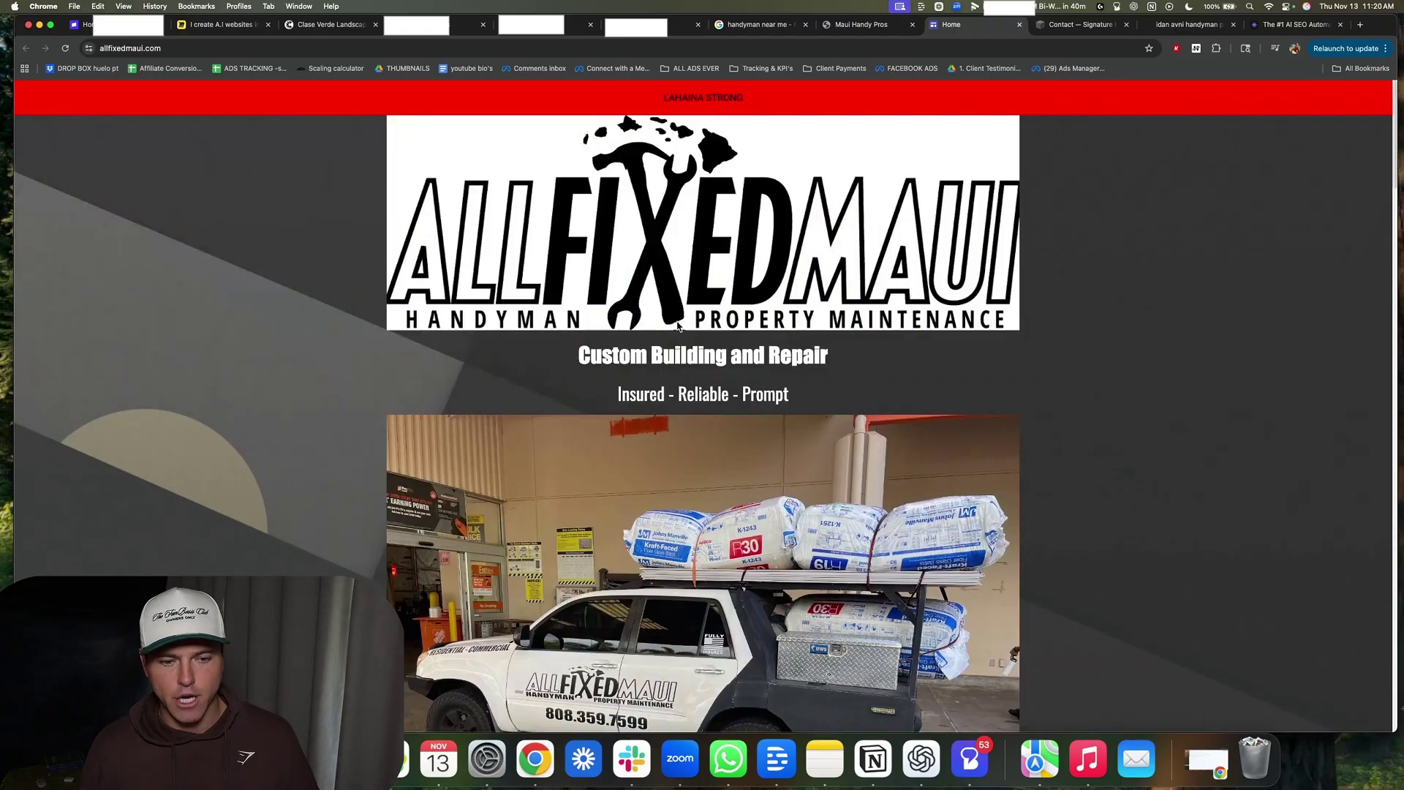
{"action": "scroll", "coordinate": [679, 325], "scroll_direction": "down", "scroll_amount": 10}
{"action": "scroll", "coordinate": [702, 313], "scroll_direction": "down", "scroll_amount": 1}
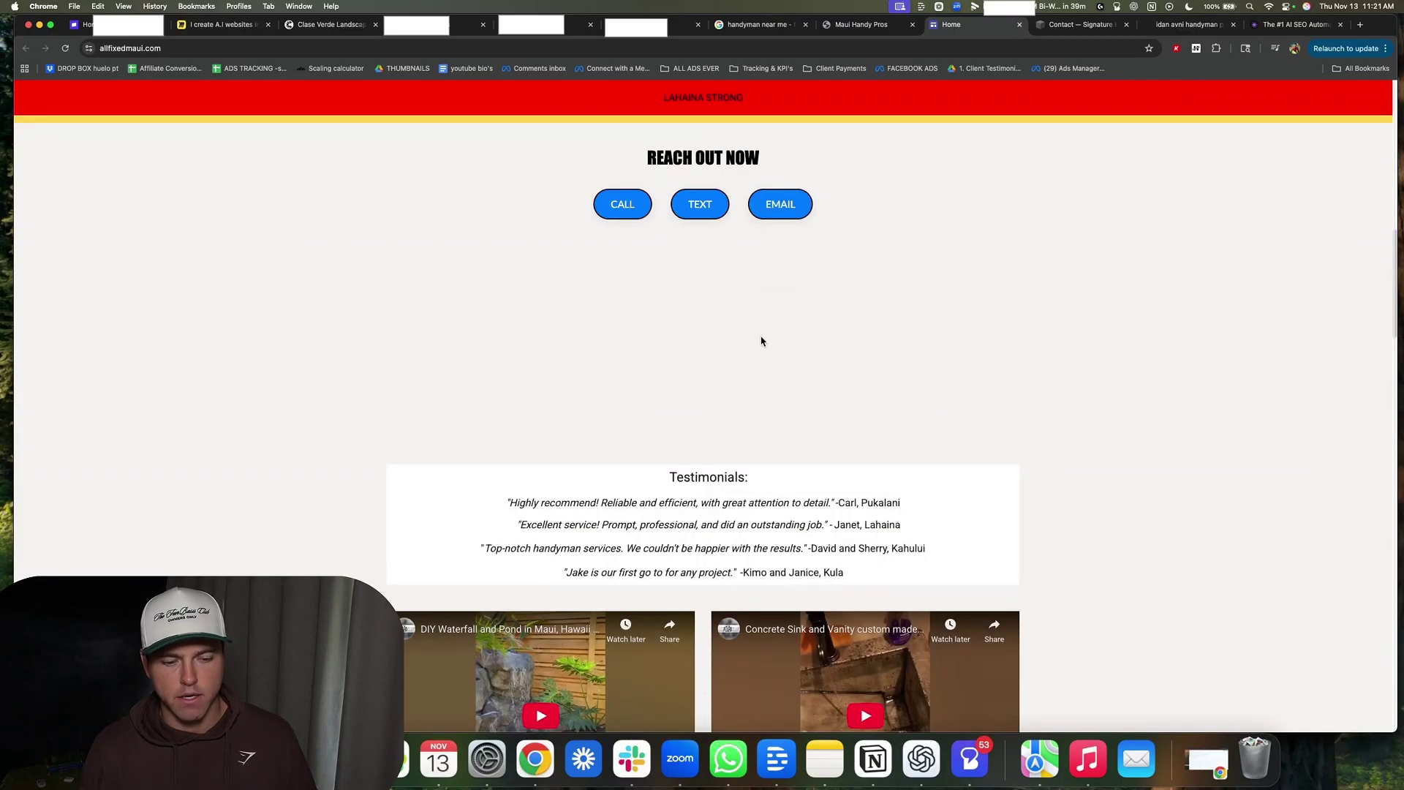
{"action": "scroll", "coordinate": [762, 341], "scroll_direction": "down", "scroll_amount": 5}
{"action": "scroll", "coordinate": [765, 322], "scroll_direction": "down", "scroll_amount": 5}
{"action": "scroll", "coordinate": [766, 322], "scroll_direction": "down", "scroll_amount": 5}
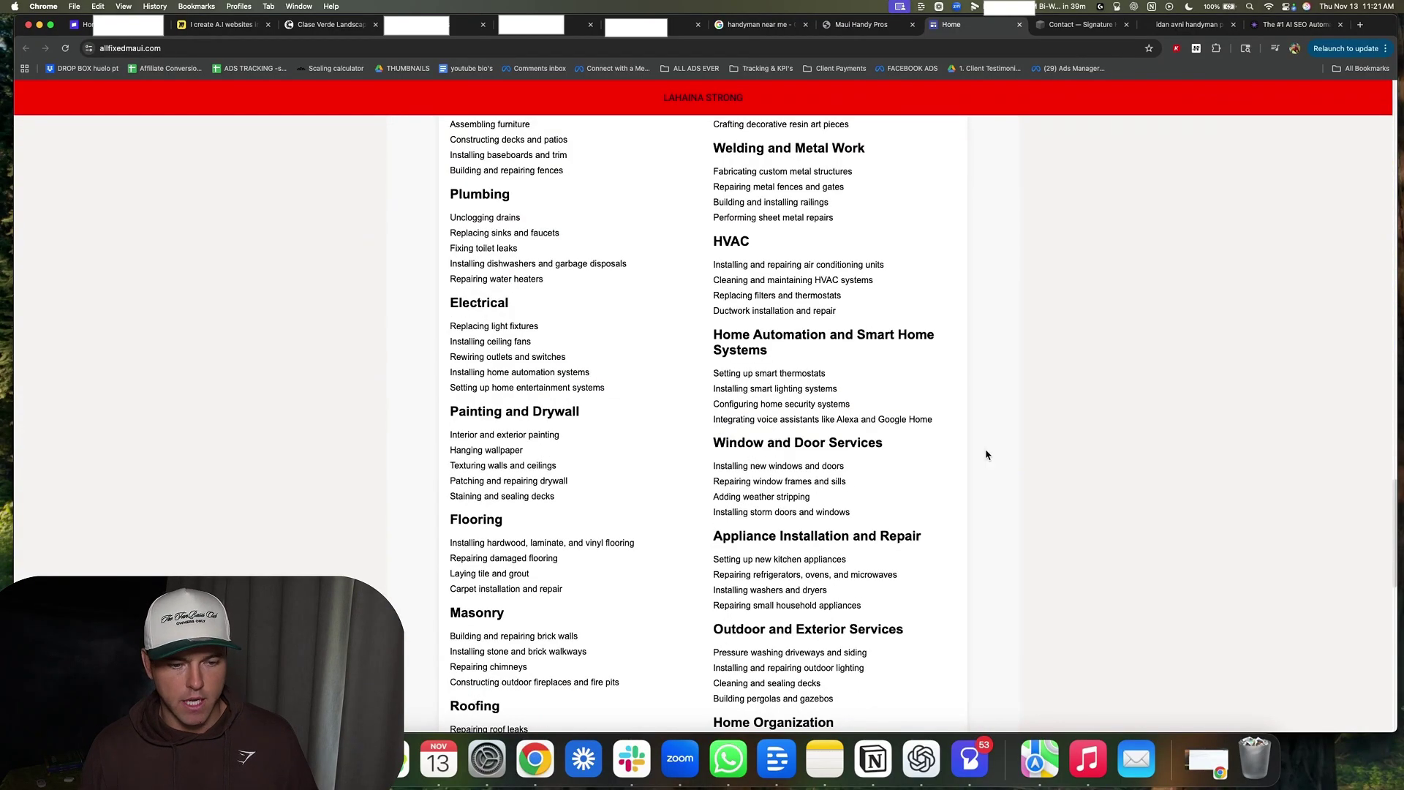
{"action": "scroll", "coordinate": [985, 454], "scroll_direction": "up", "scroll_amount": 15}
{"action": "scroll", "coordinate": [1039, 439], "scroll_direction": "up", "scroll_amount": 10}
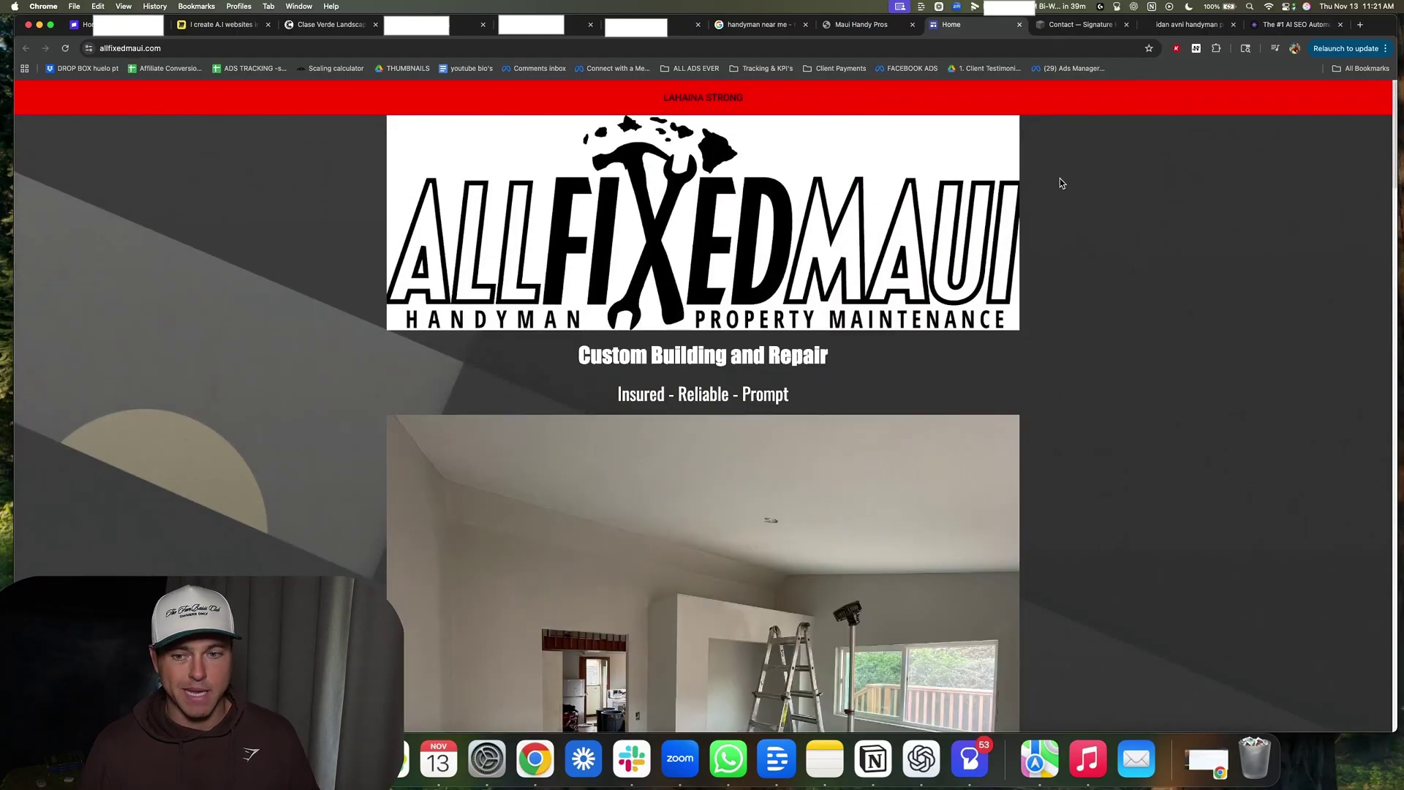
Step: Highlight the phone number on the Signature Home Services contact page, then return to Clase Verde
{"action": "left_click", "coordinate": [1081, 24]}
{"action": "left_click", "coordinate": [756, 354]}
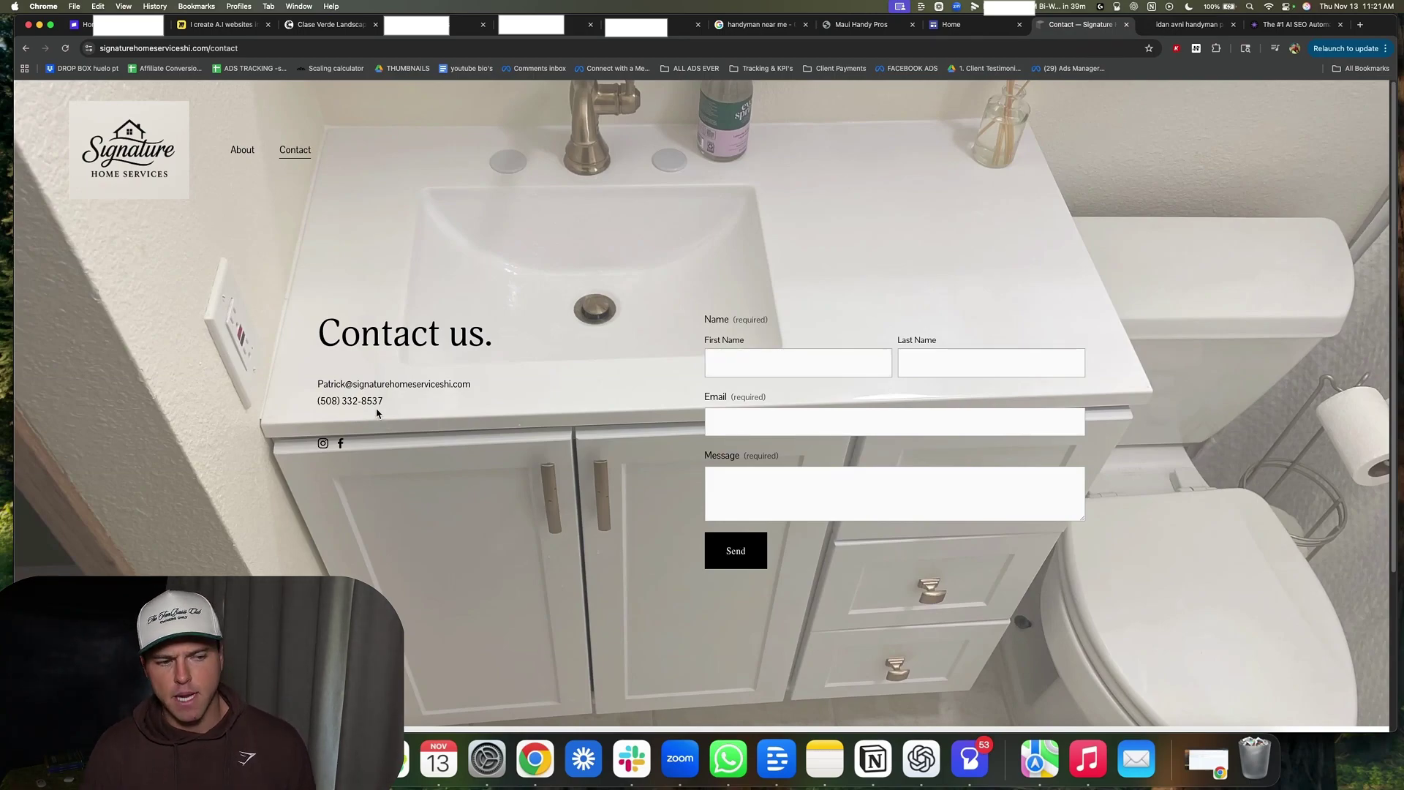
{"action": "left_click_drag", "start_coordinate": [384, 402], "coordinate": [326, 401]}
{"action": "left_click", "coordinate": [316, 405]}
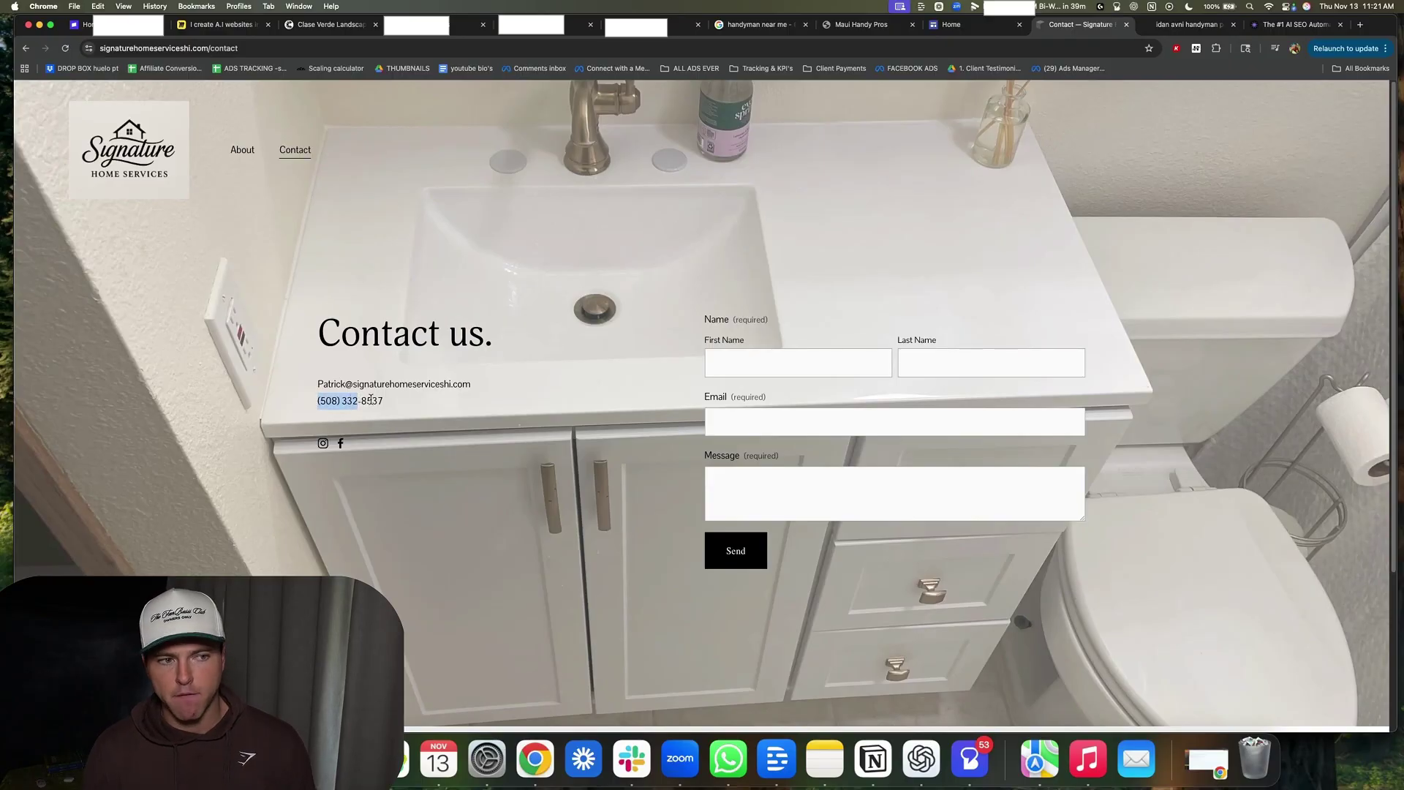
{"action": "left_click", "coordinate": [329, 25]}
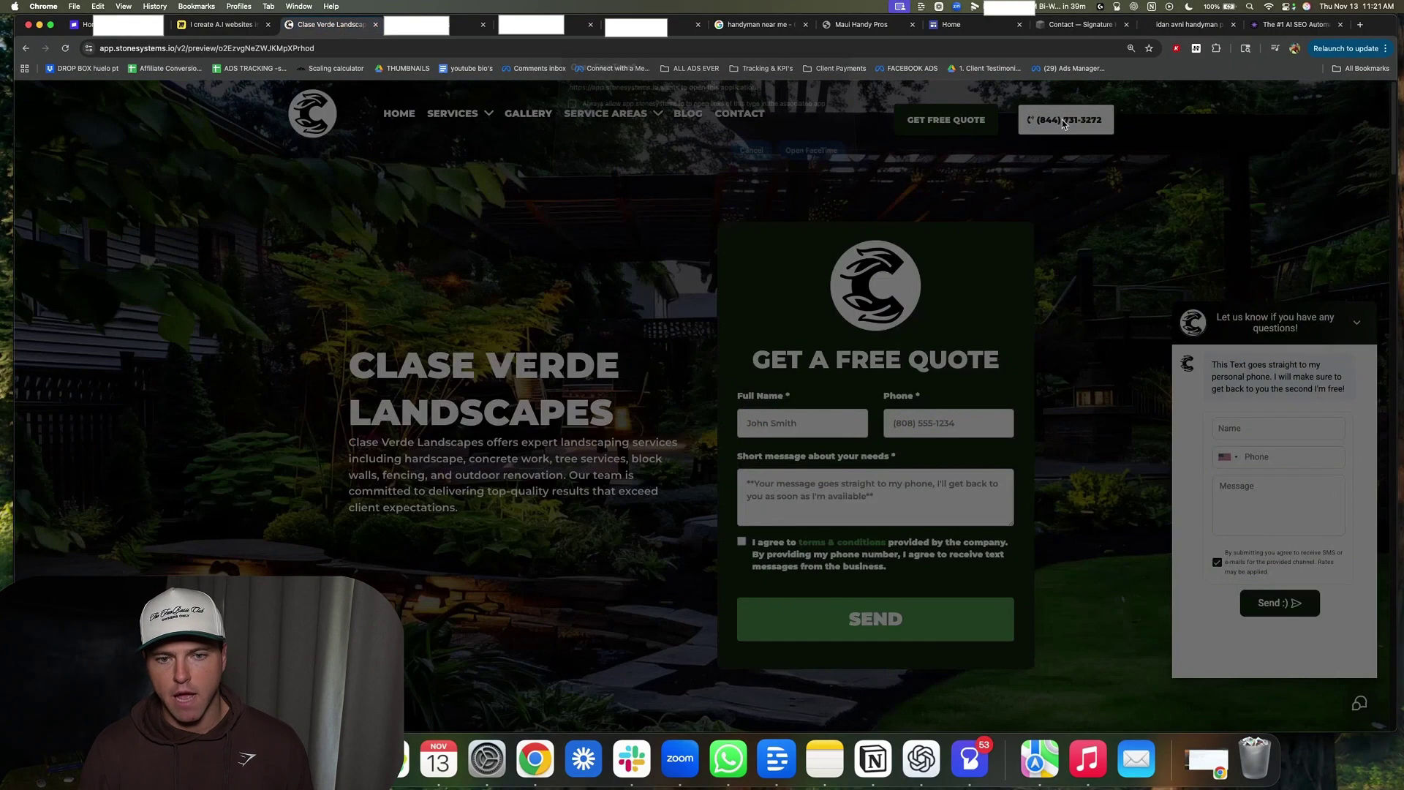
Step: Dismiss the FaceTime prompt, recentre the A.I Websites Miro board, then glance at Custom Values
{"action": "left_click", "coordinate": [755, 157]}
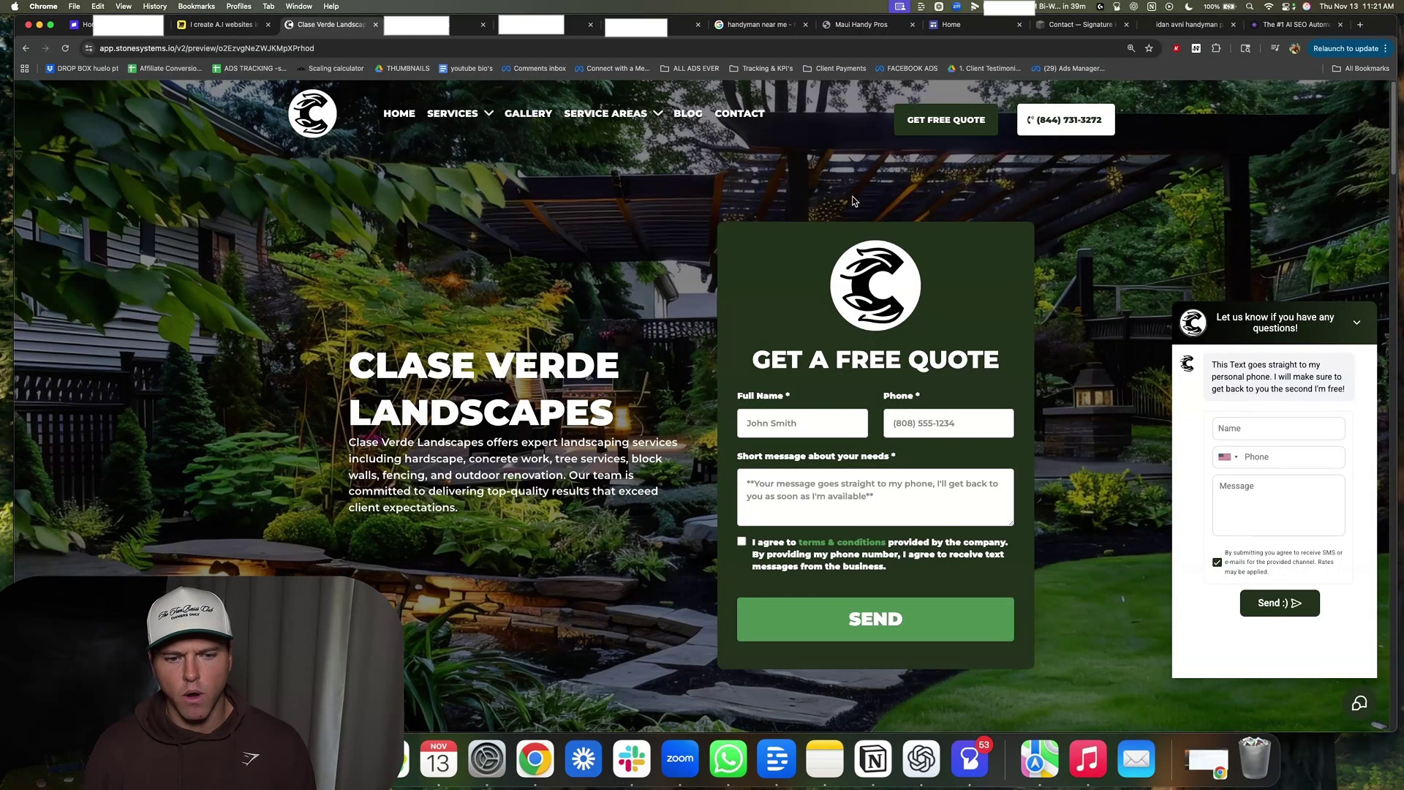
{"action": "left_click", "coordinate": [223, 25]}
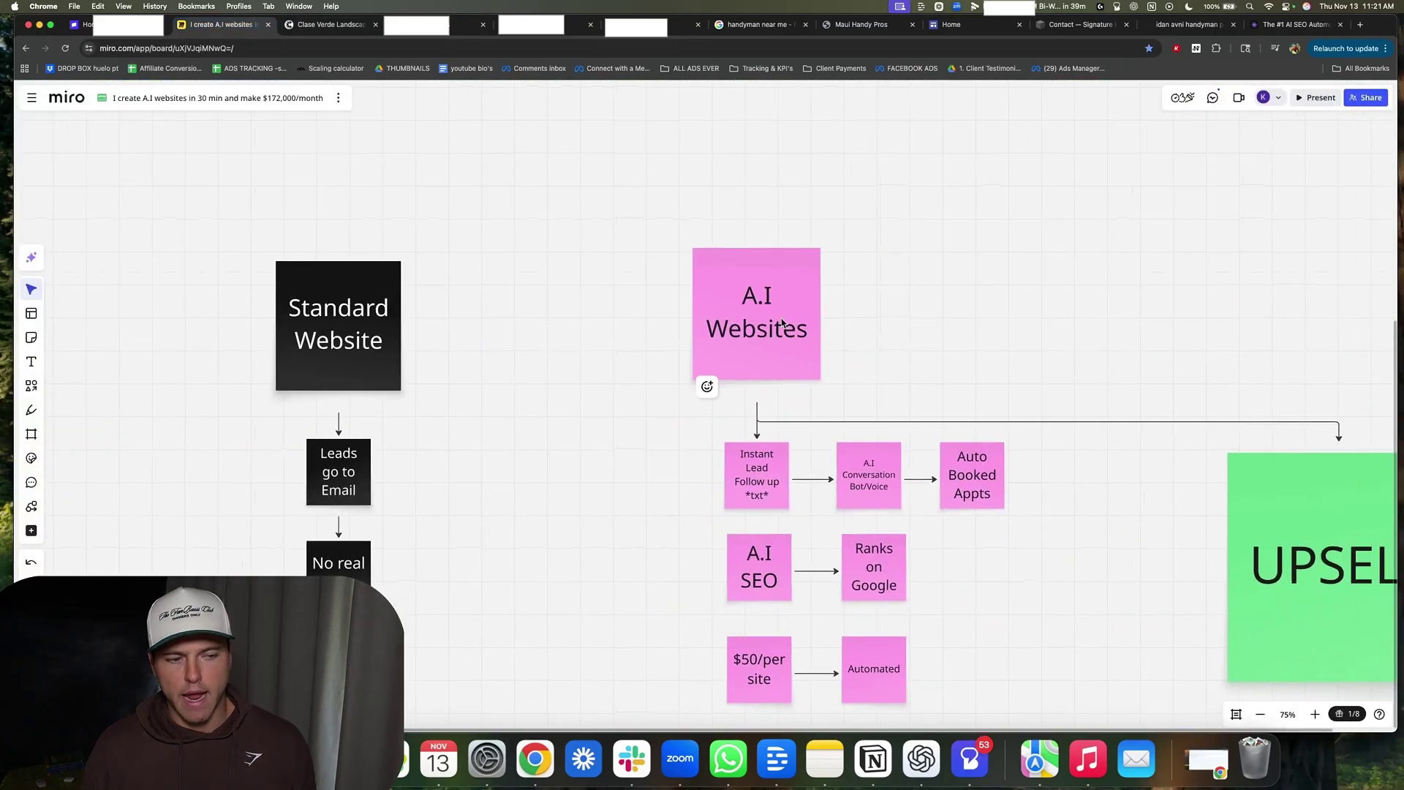
{"action": "left_click_drag", "start_coordinate": [644, 339], "coordinate": [602, 324]}
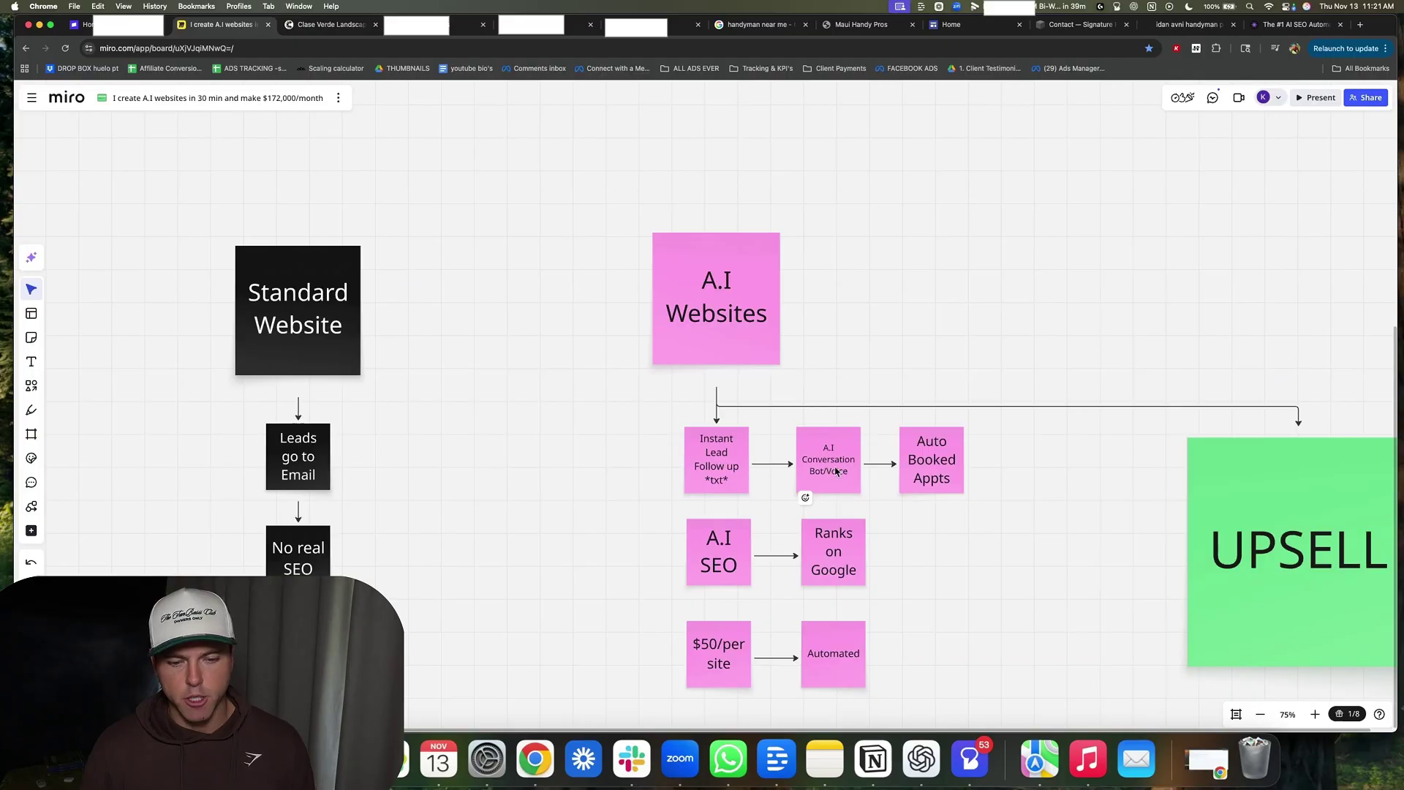
{"action": "left_click", "coordinate": [439, 24]}
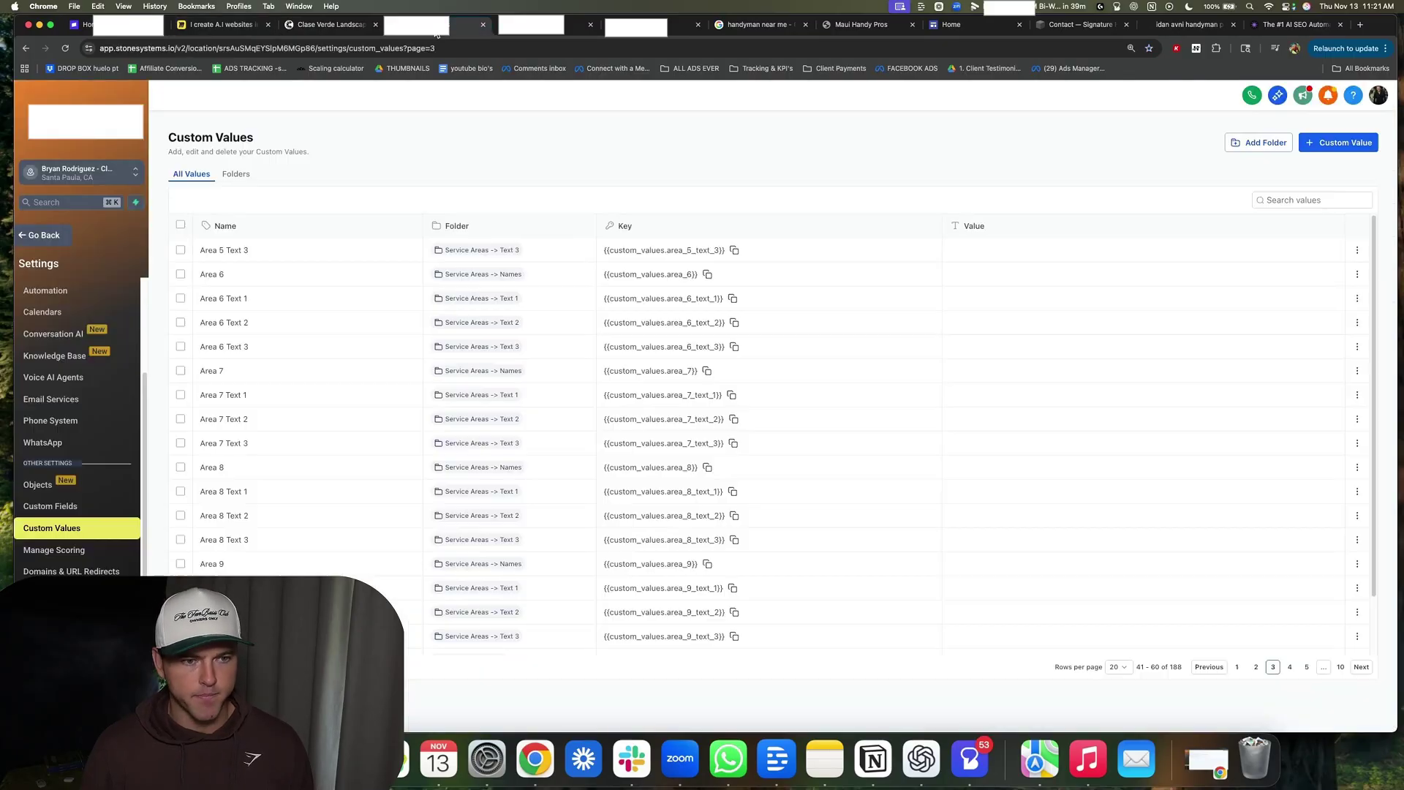
Step: Switch back to the Clase Verde Landscapes website preview tab
{"action": "left_click", "coordinate": [329, 24]}
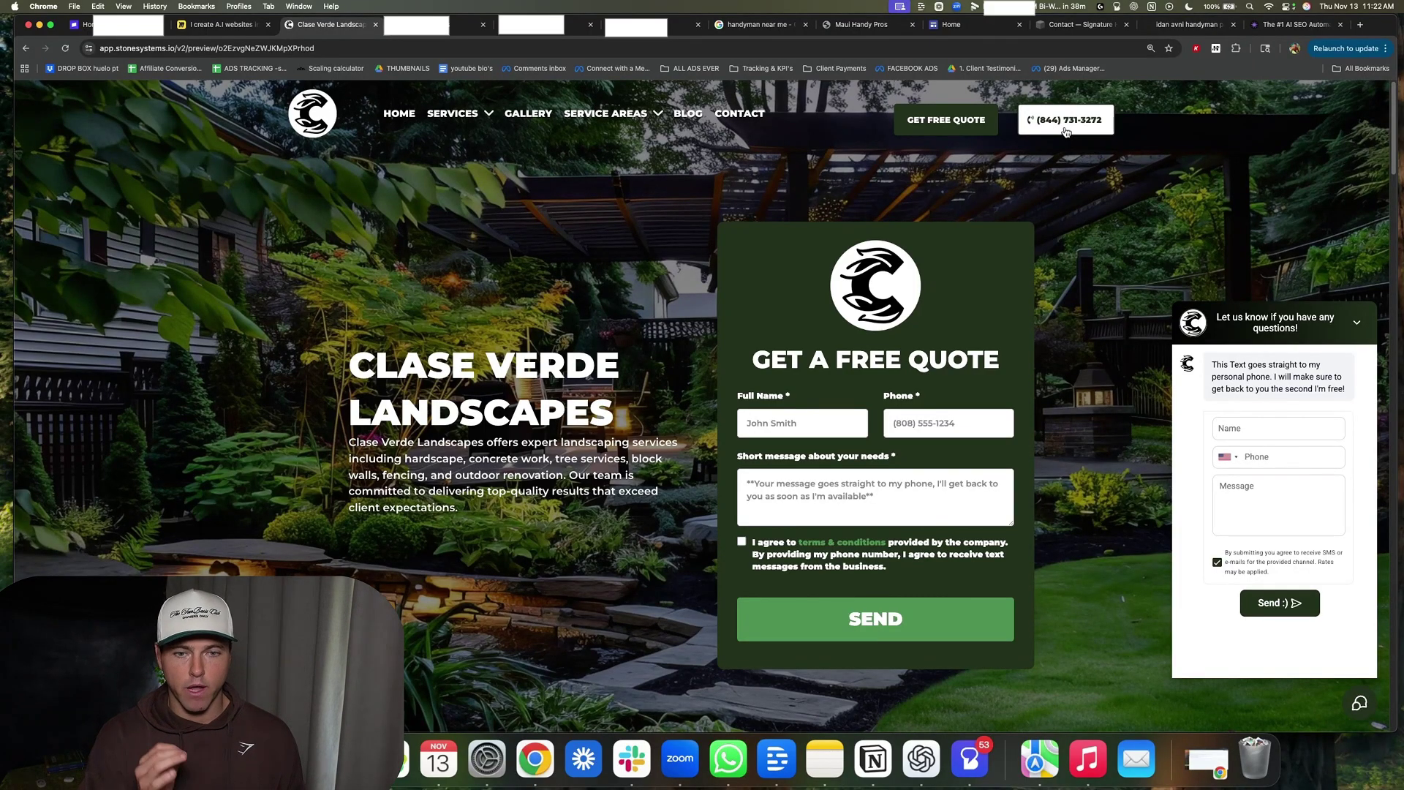
Step: Check the enabled Missed Call Text Back reply in Phone System, then open Conversation AI
{"action": "left_click", "coordinate": [630, 32]}
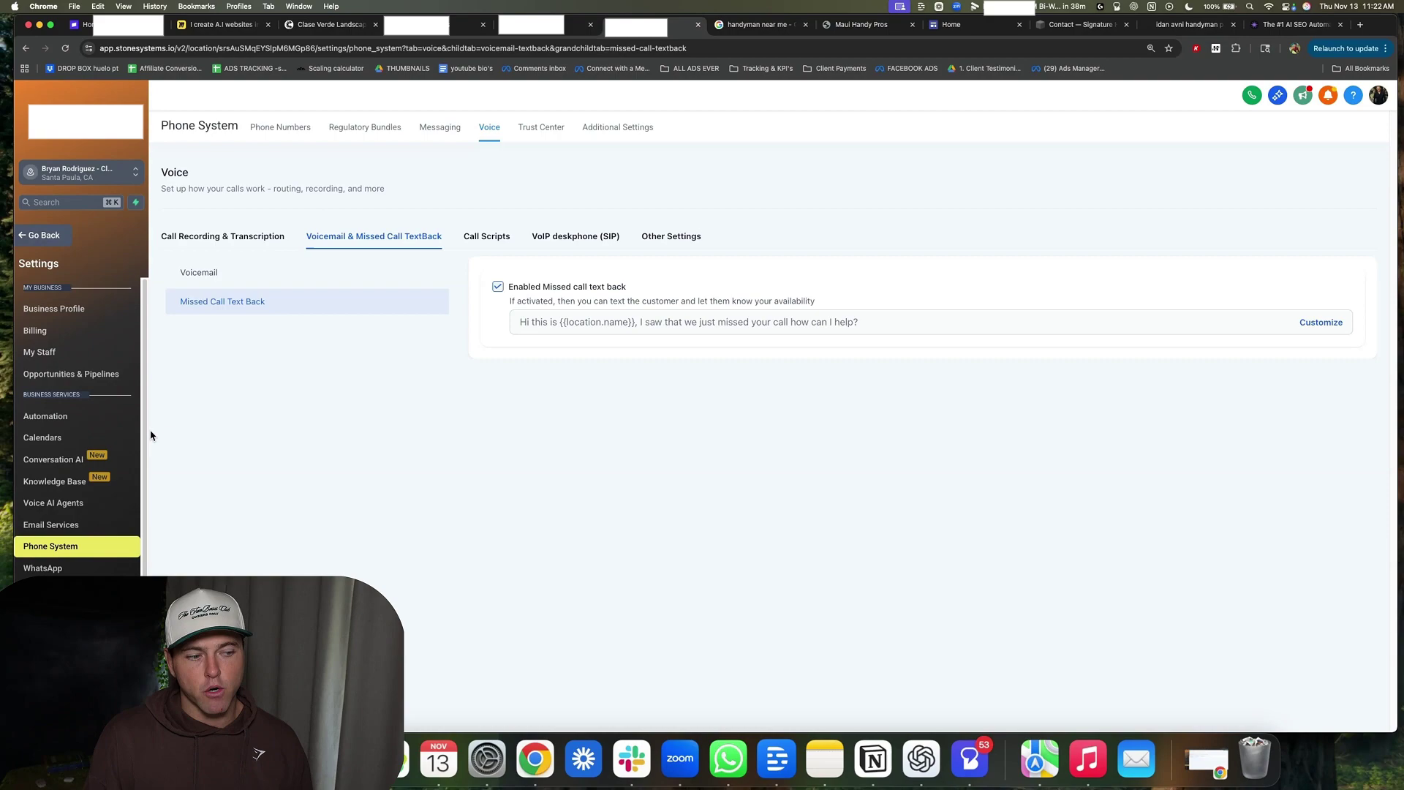
{"action": "left_click", "coordinate": [68, 465]}
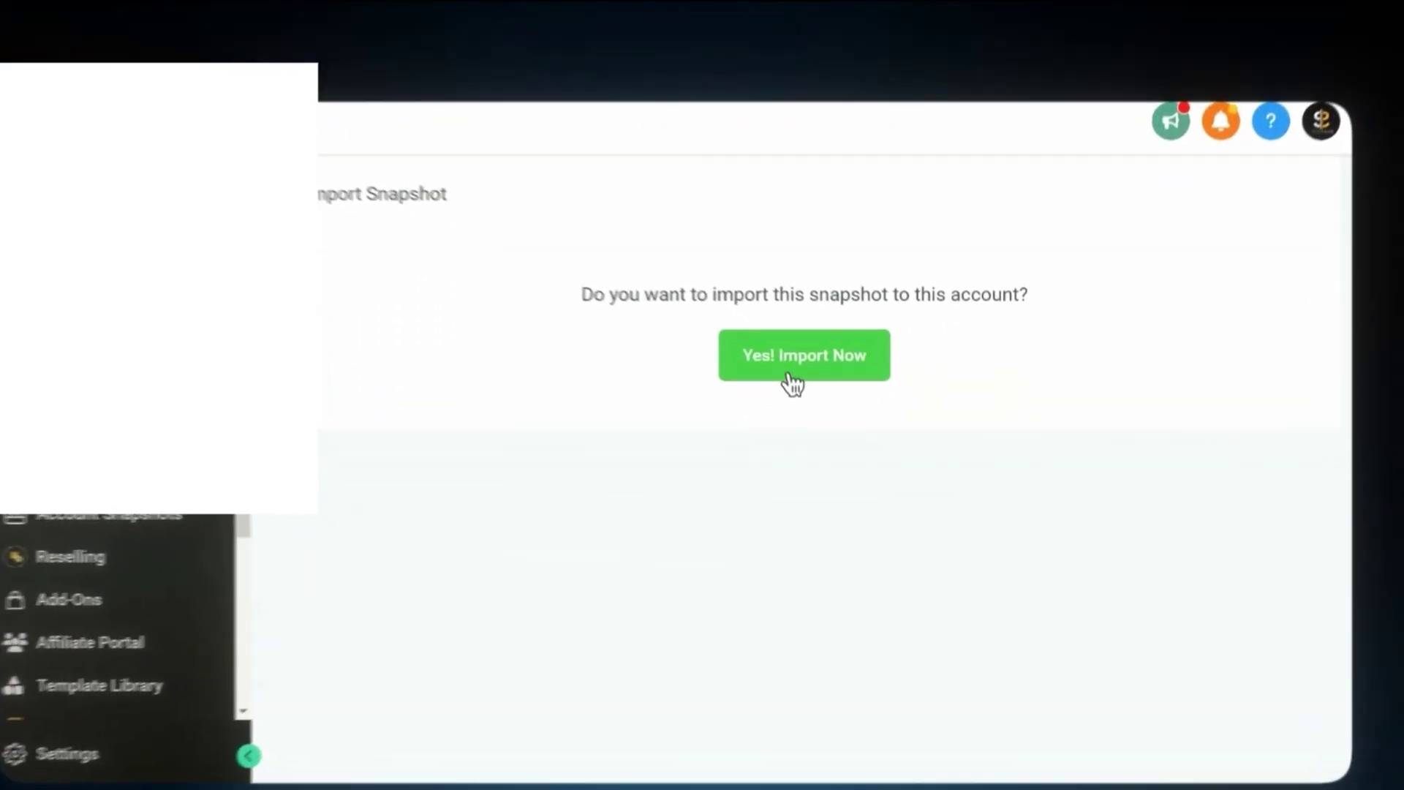
Step: Confirm 'Yes! Import Now' to bring the snapshot into the GoHighLevel account
{"action": "left_click", "coordinate": [792, 381]}
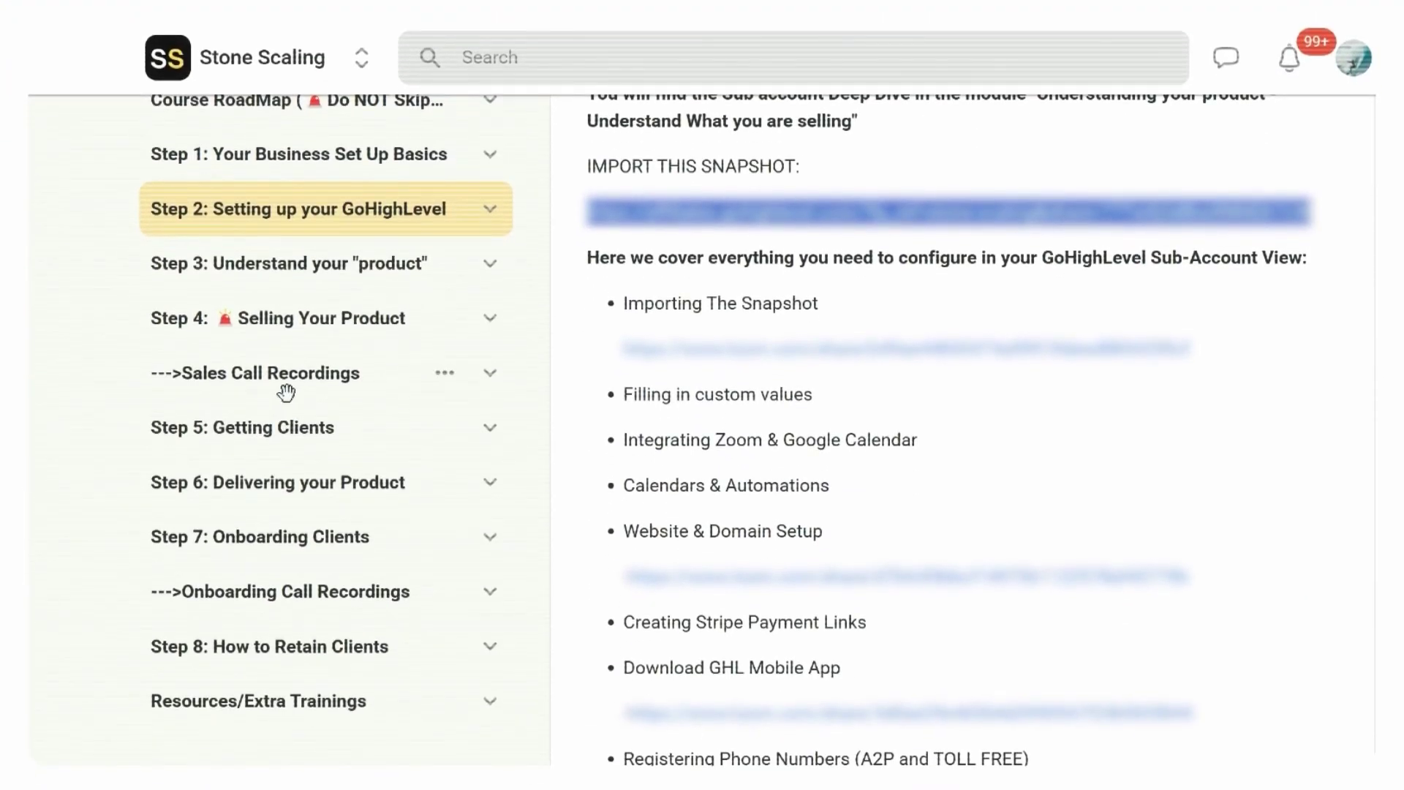
Step: Preview Sales Call Recordings, Getting Clients, Delivering your Product and Onboarding Clients, then open Onboarding Call Recordings
{"action": "left_click", "coordinate": [285, 392]}
{"action": "left_click", "coordinate": [284, 376]}
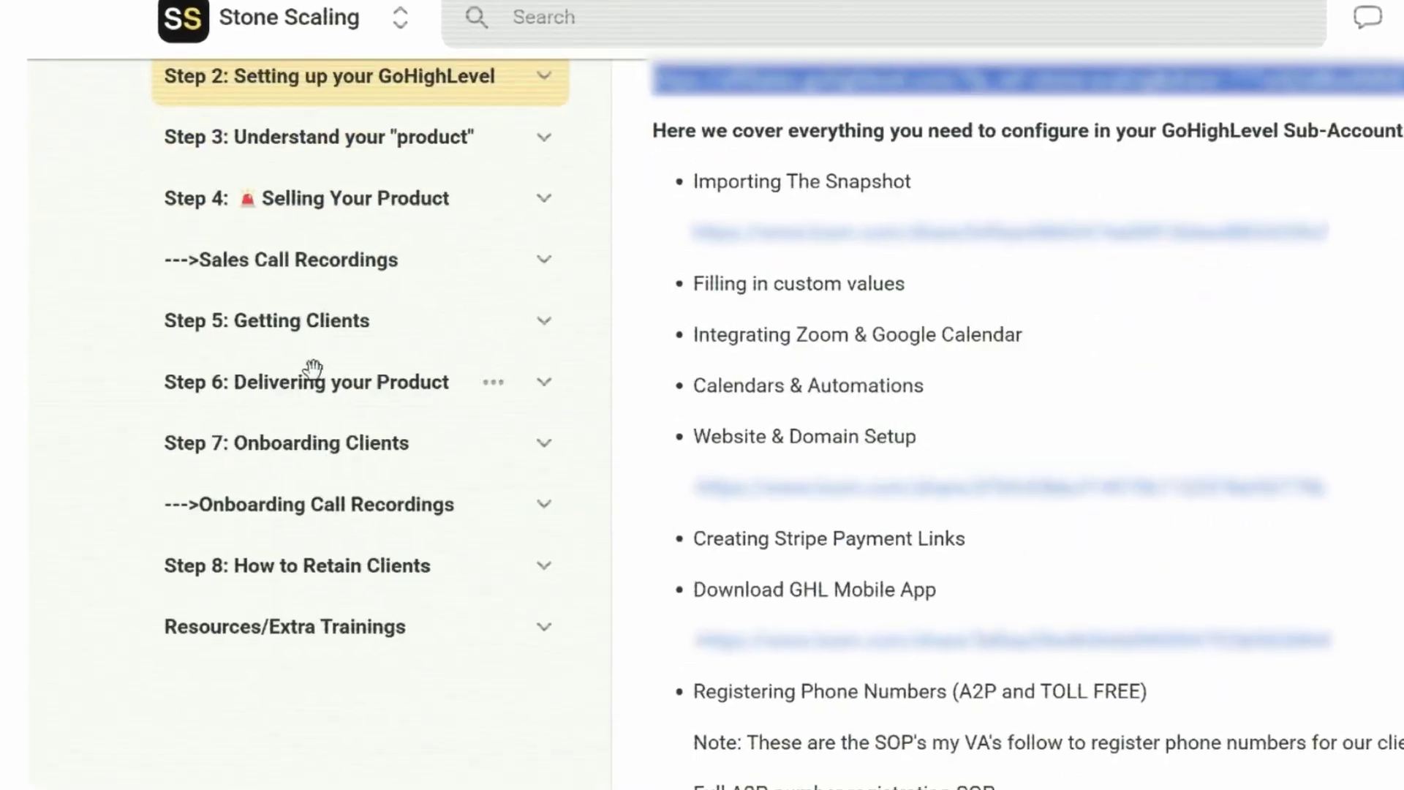
{"action": "left_click", "coordinate": [312, 321]}
{"action": "left_click", "coordinate": [360, 247]}
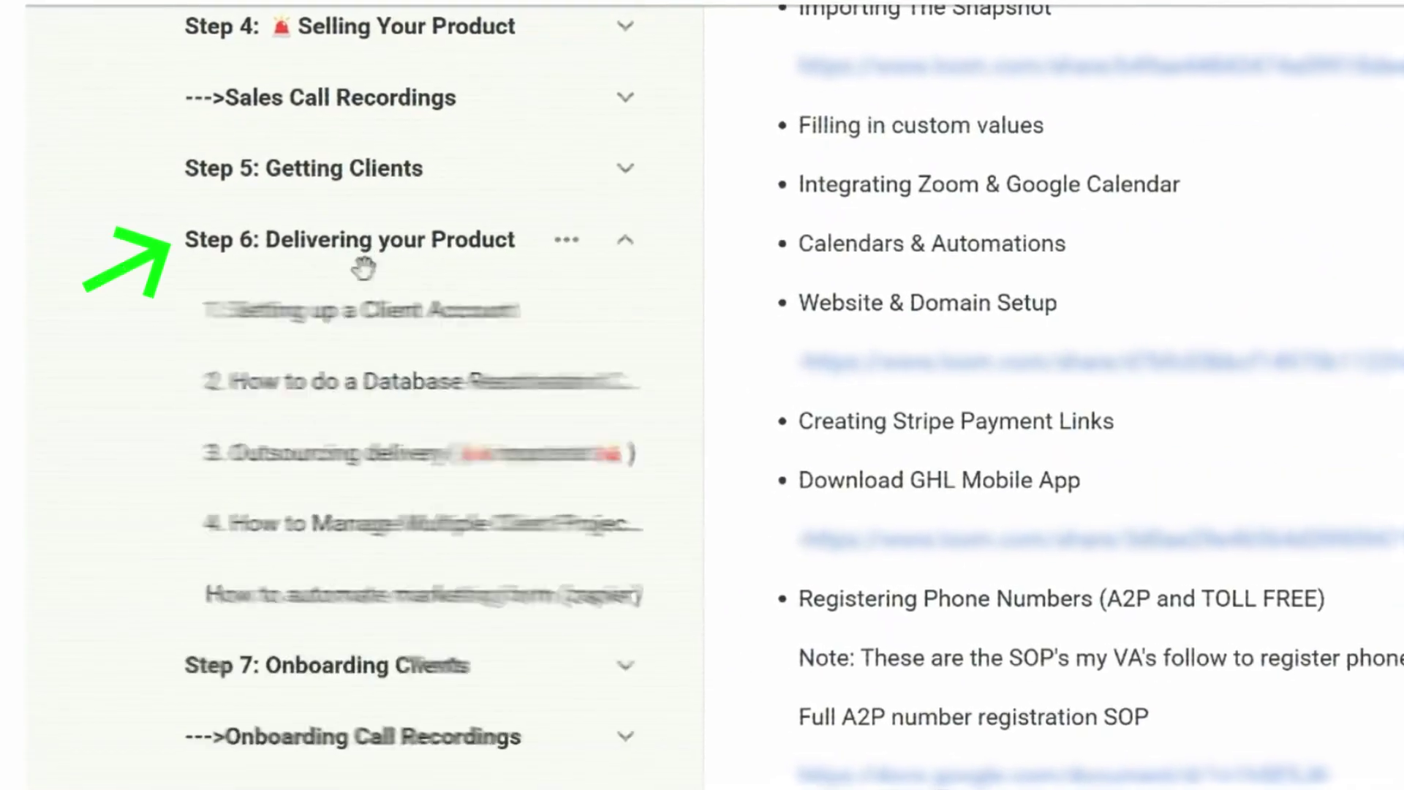
{"action": "left_click", "coordinate": [369, 250]}
{"action": "left_click", "coordinate": [371, 315]}
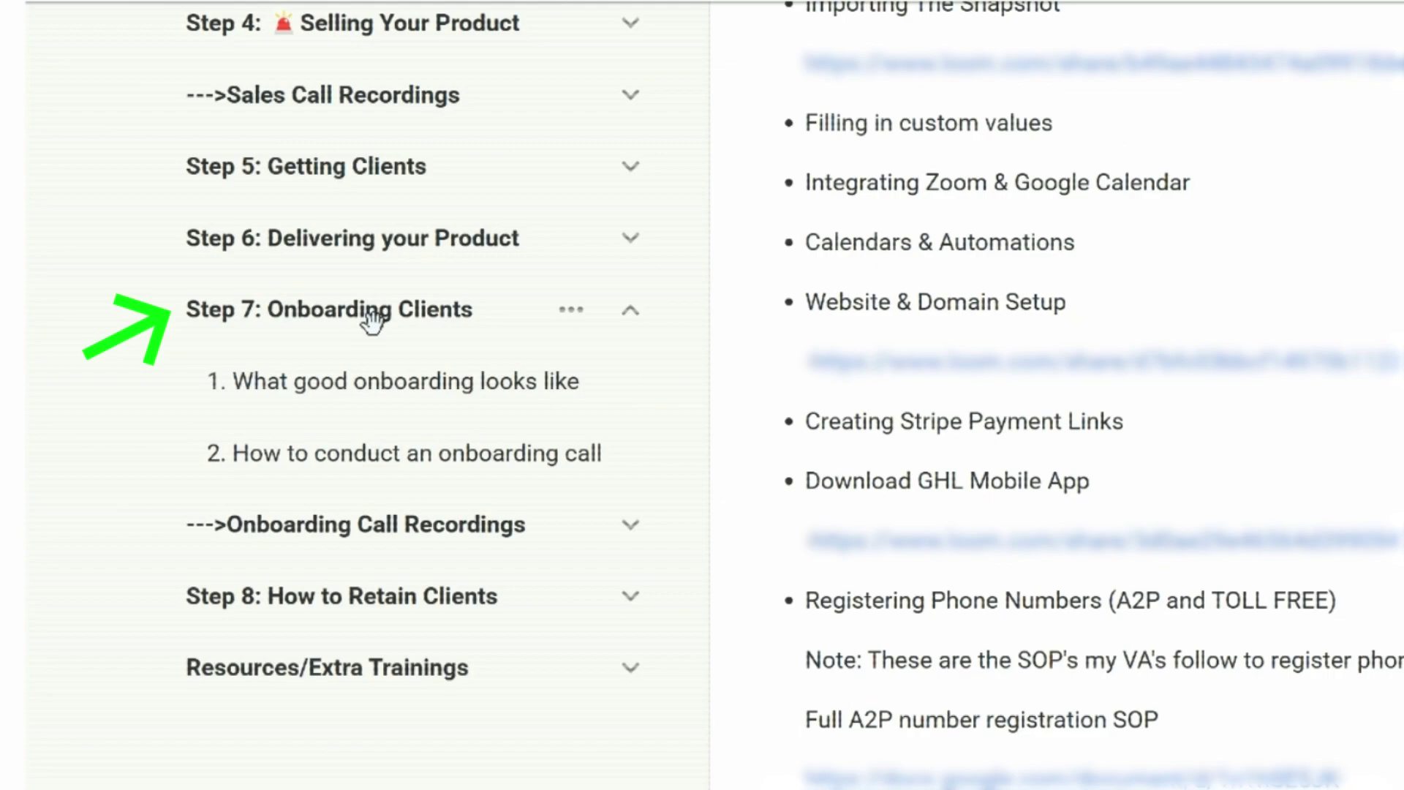
{"action": "left_click", "coordinate": [376, 320]}
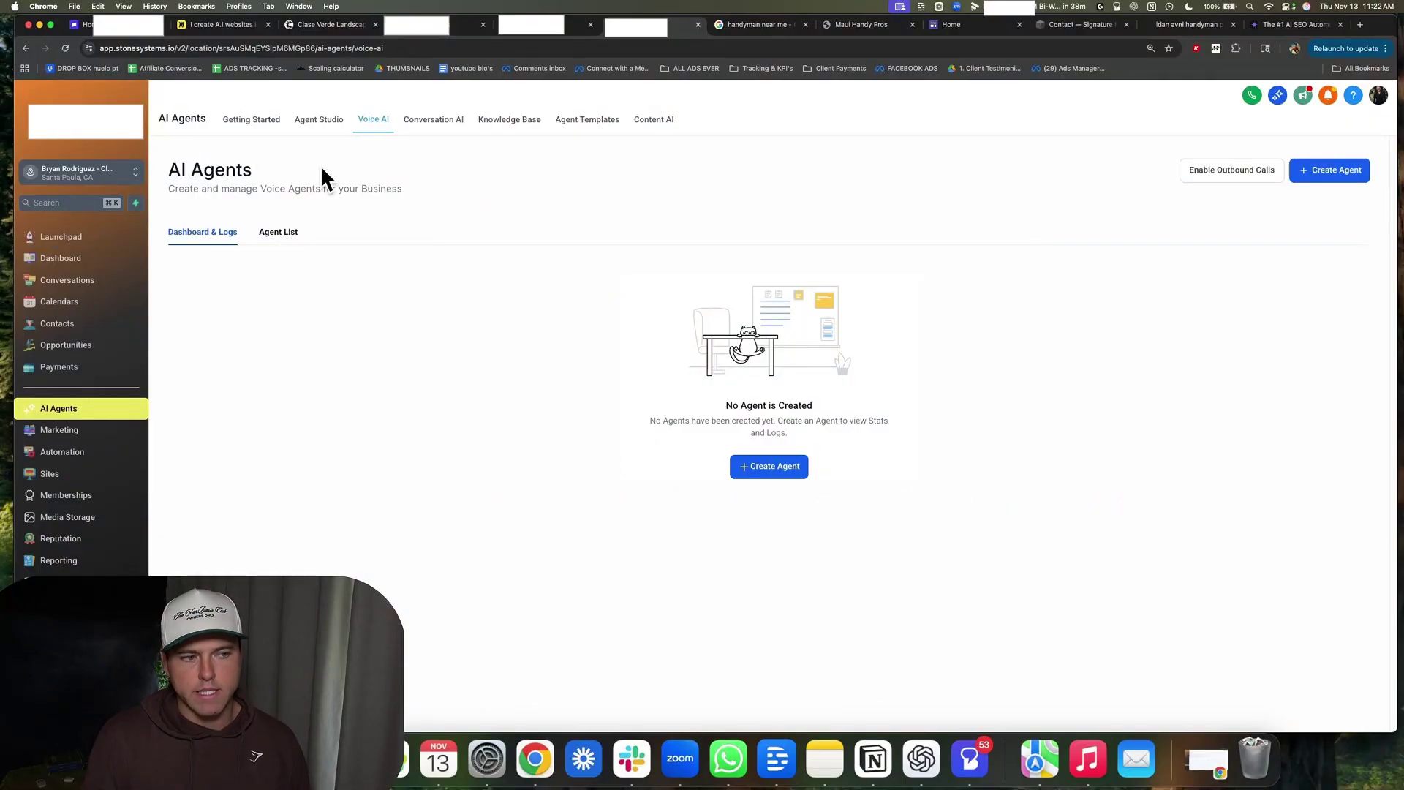
Step: Open the Conversation AI agents page under AI Agents and reload it
{"action": "left_click_drag", "start_coordinate": [276, 175], "coordinate": [167, 178]}
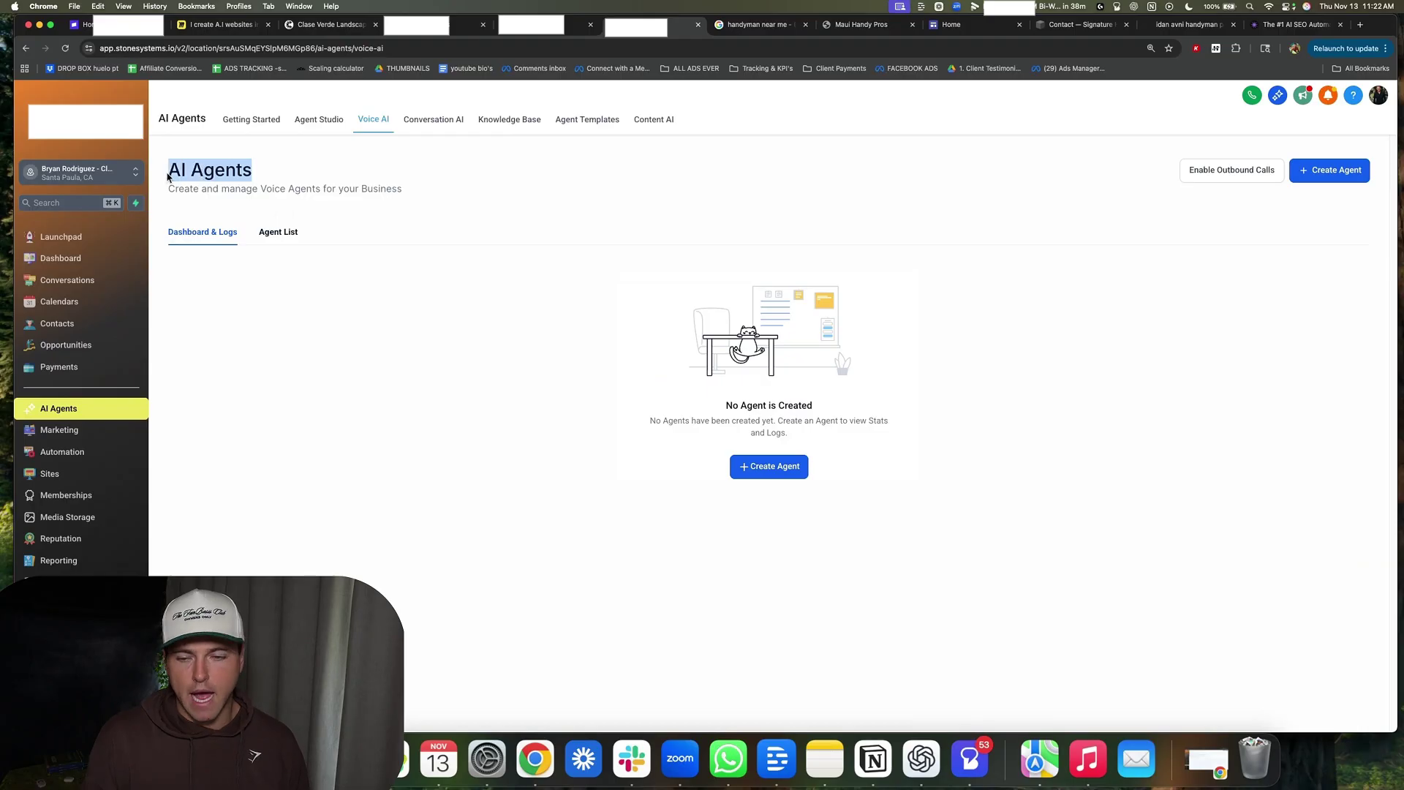
{"action": "left_click", "coordinate": [444, 121]}
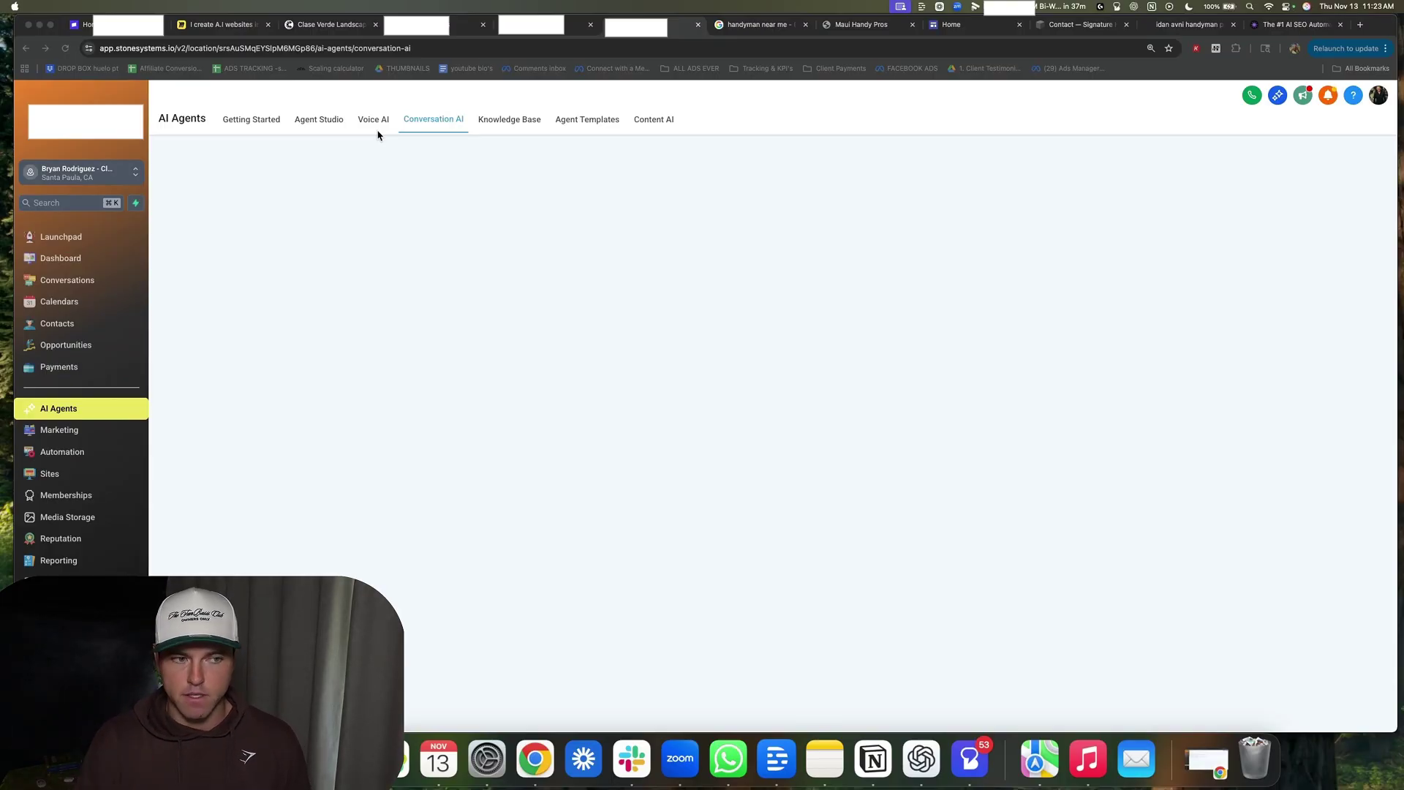
{"action": "left_click", "coordinate": [66, 53]}
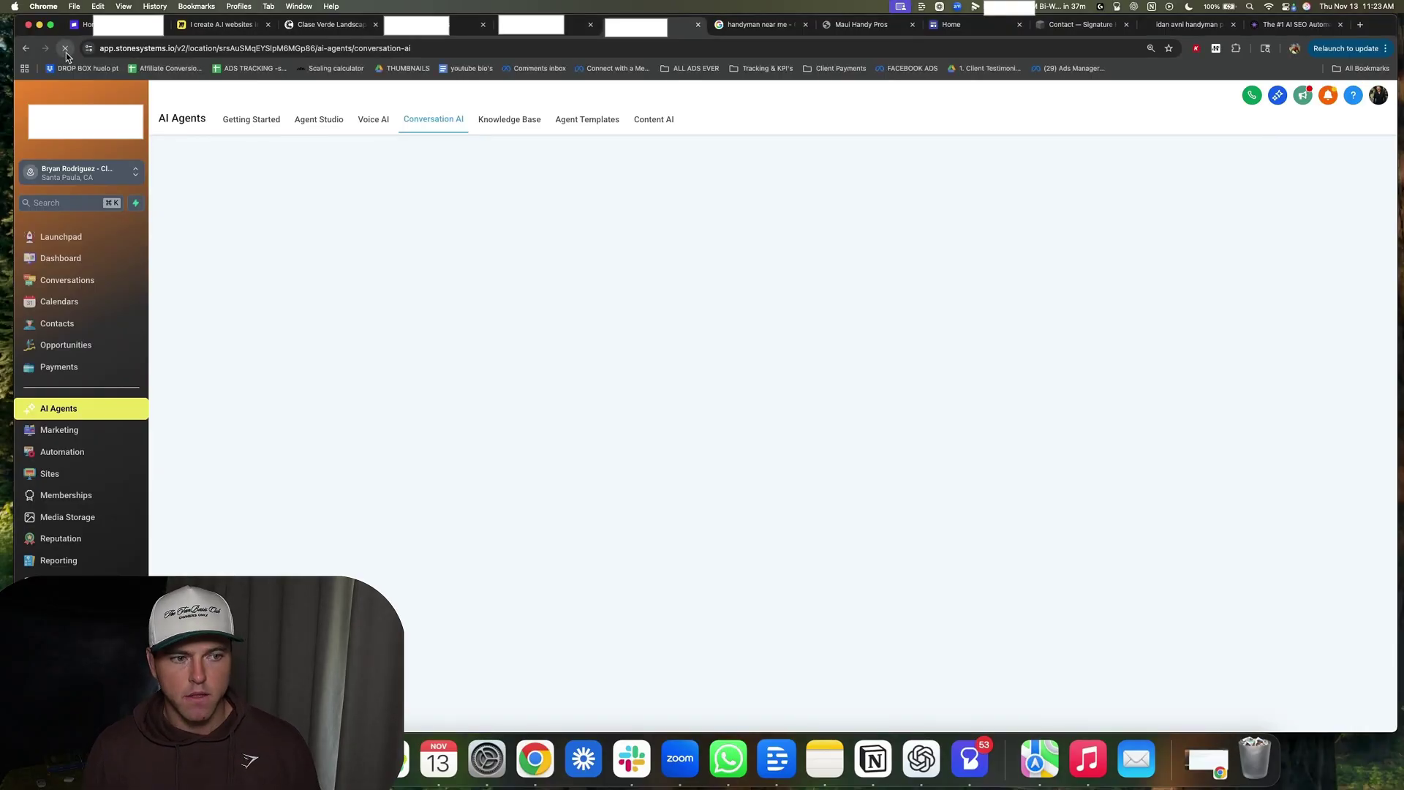
{"action": "left_click", "coordinate": [65, 53]}
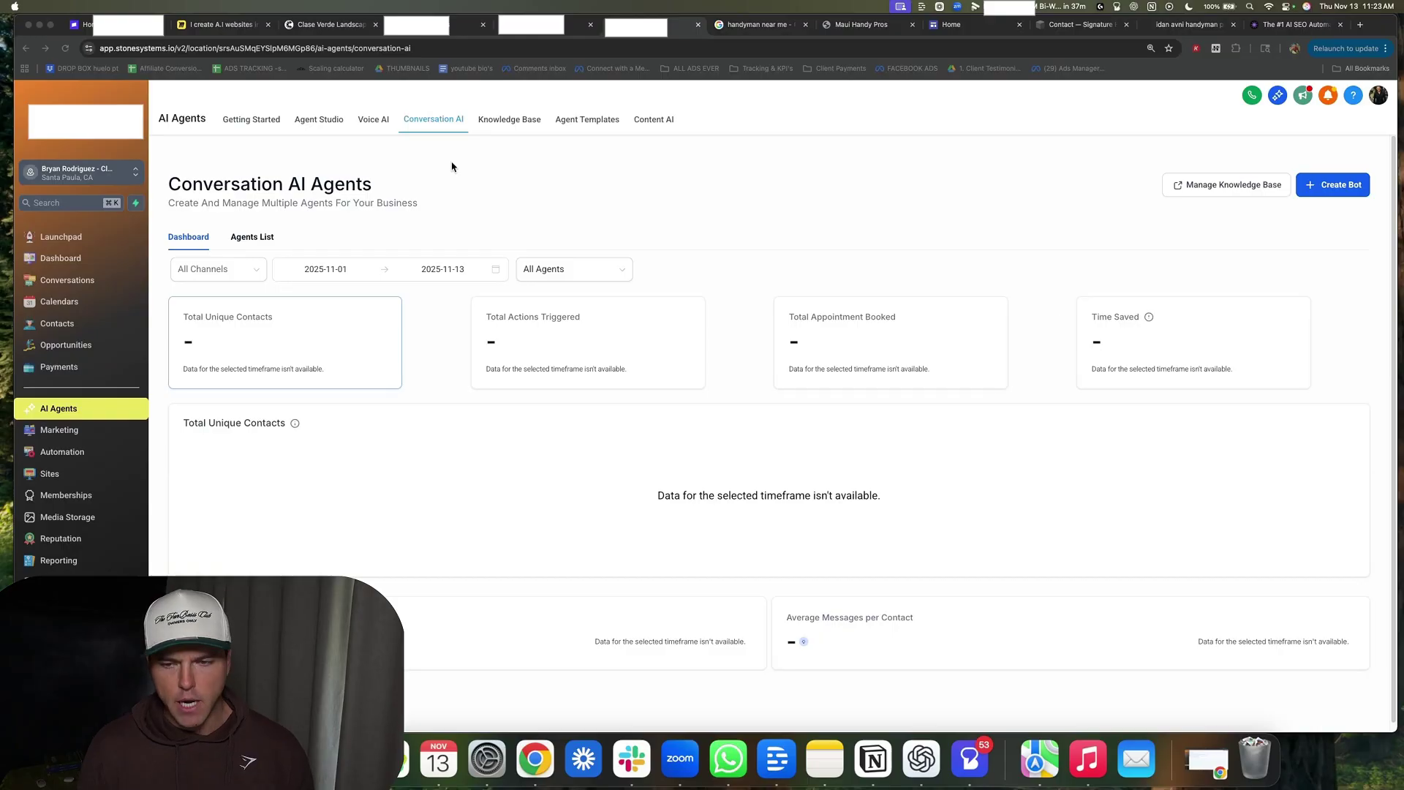
Step: Review the Create New Bot dialog's options, then return to the Miro strategy board
{"action": "left_click", "coordinate": [1331, 193]}
{"action": "left_click", "coordinate": [1332, 191]}
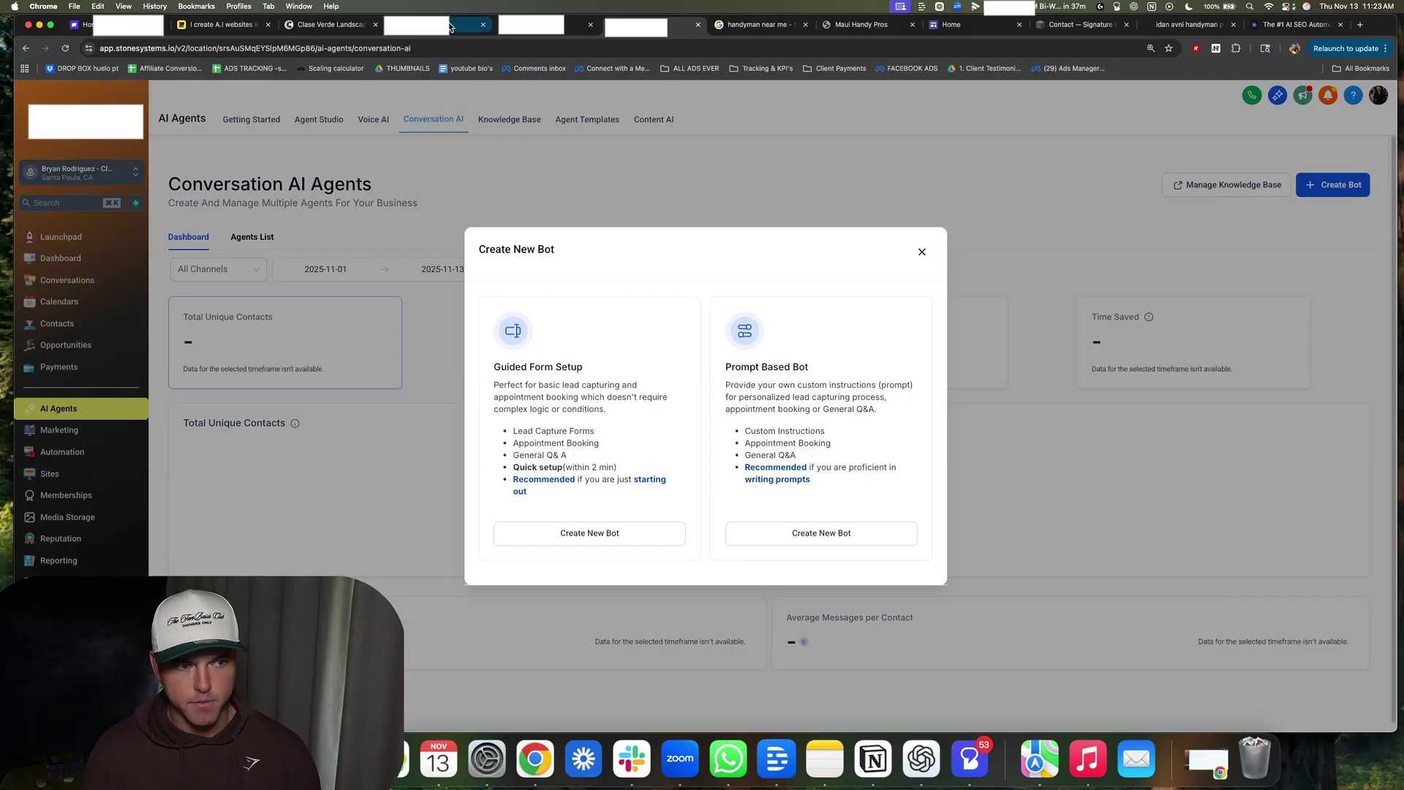
{"action": "left_click", "coordinate": [220, 24]}
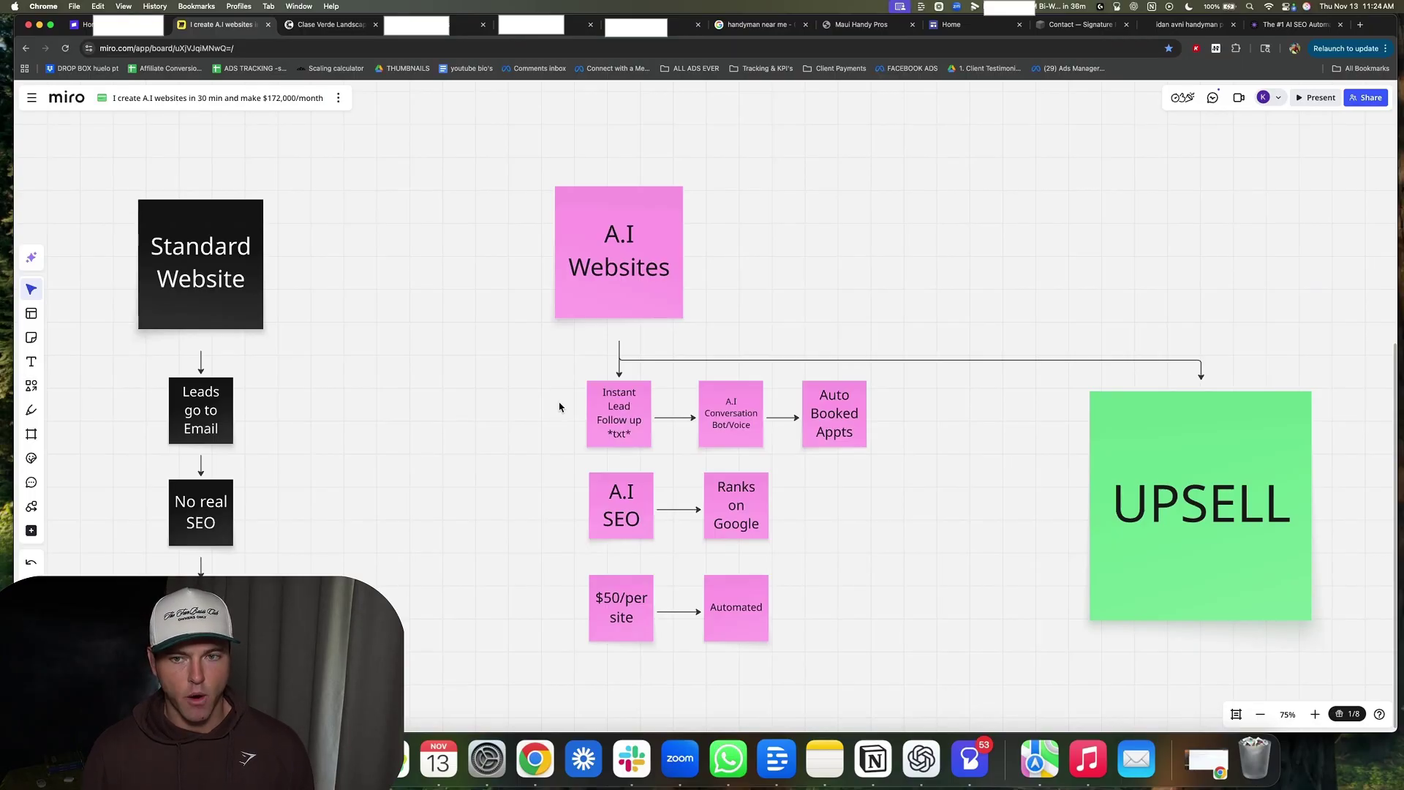
Step: Bring up the Search Atlas homepage to view its OTTO SEO menu
{"action": "left_click", "coordinate": [1280, 27]}
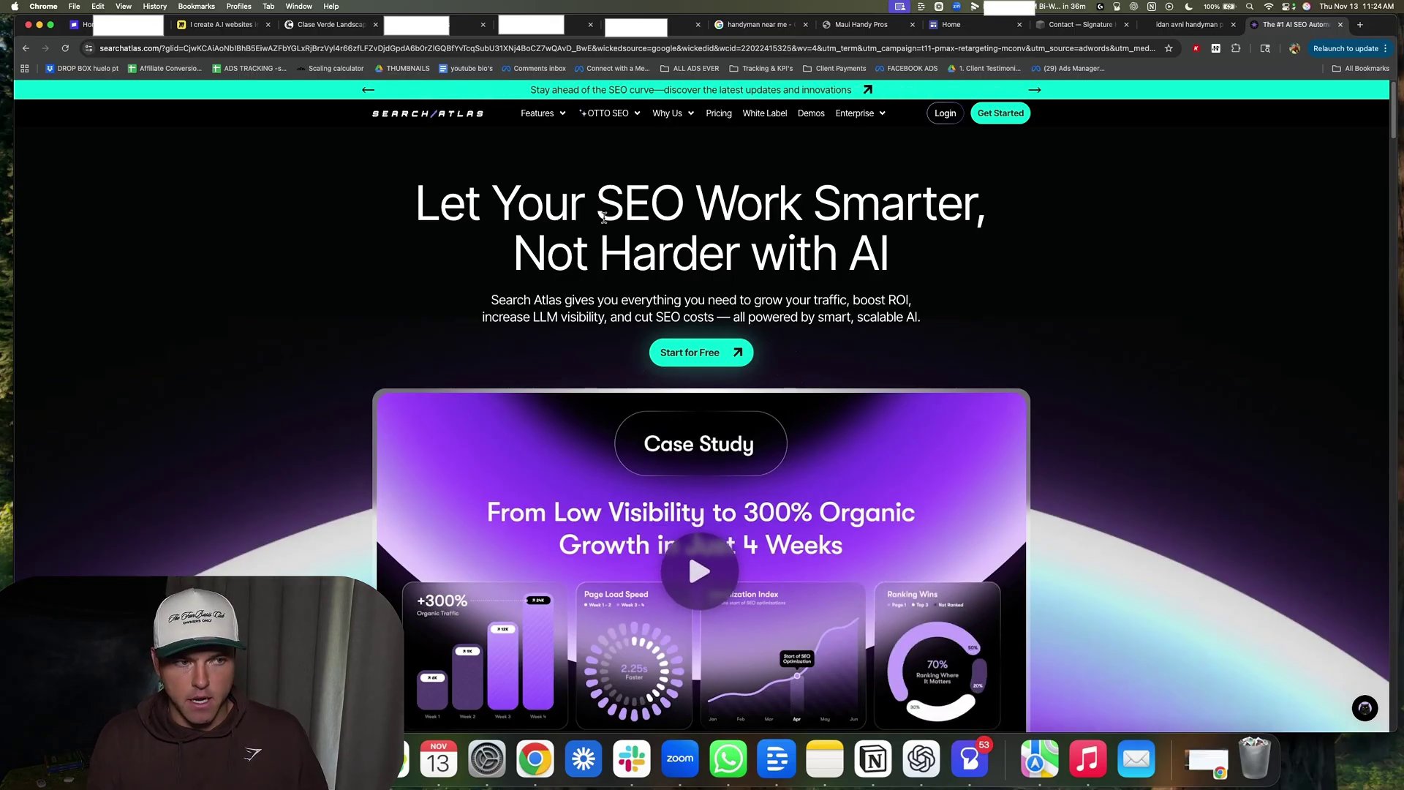
{"action": "mouse_move", "coordinate": [606, 113]}
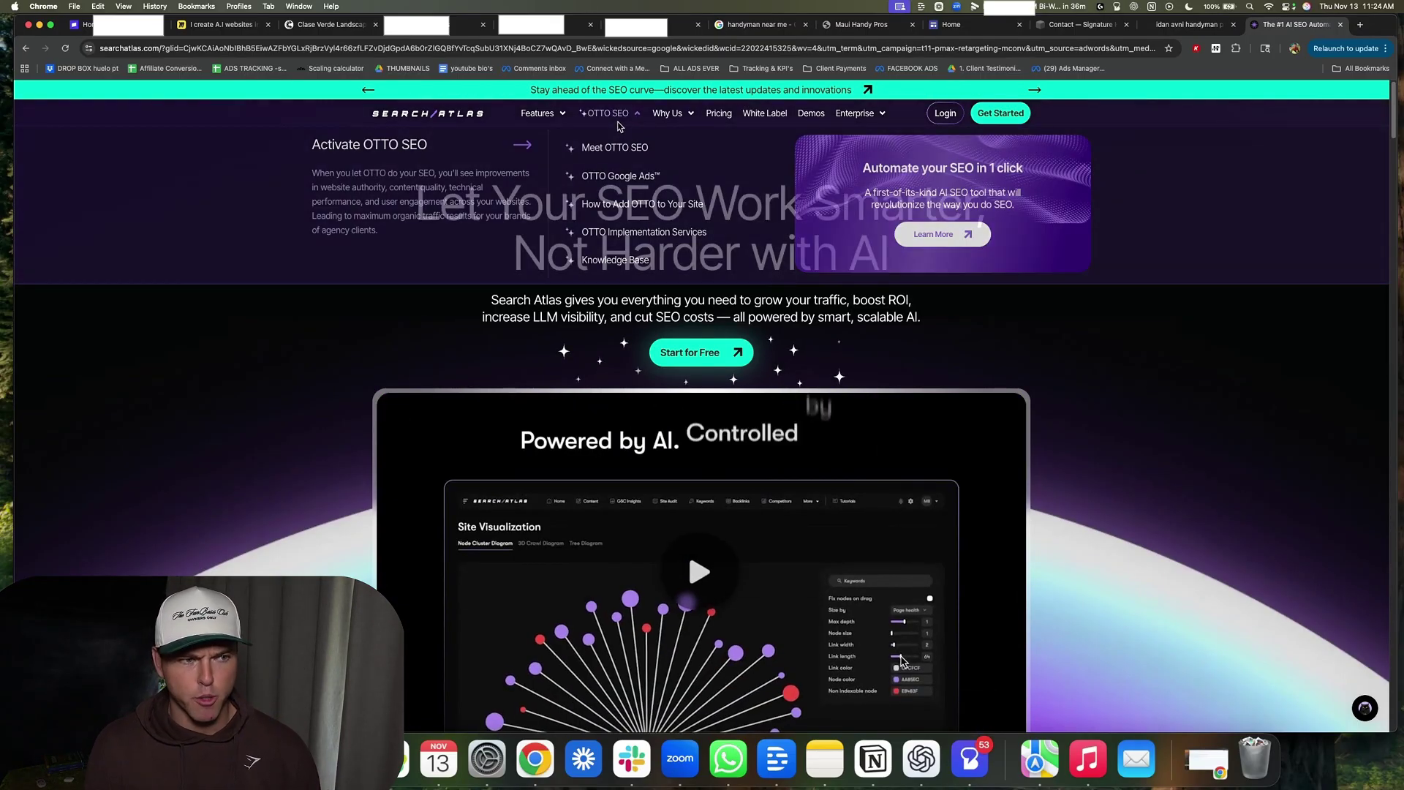
Step: Bring up the 'I create A.I websites' Miro board
{"action": "left_click", "coordinate": [229, 26]}
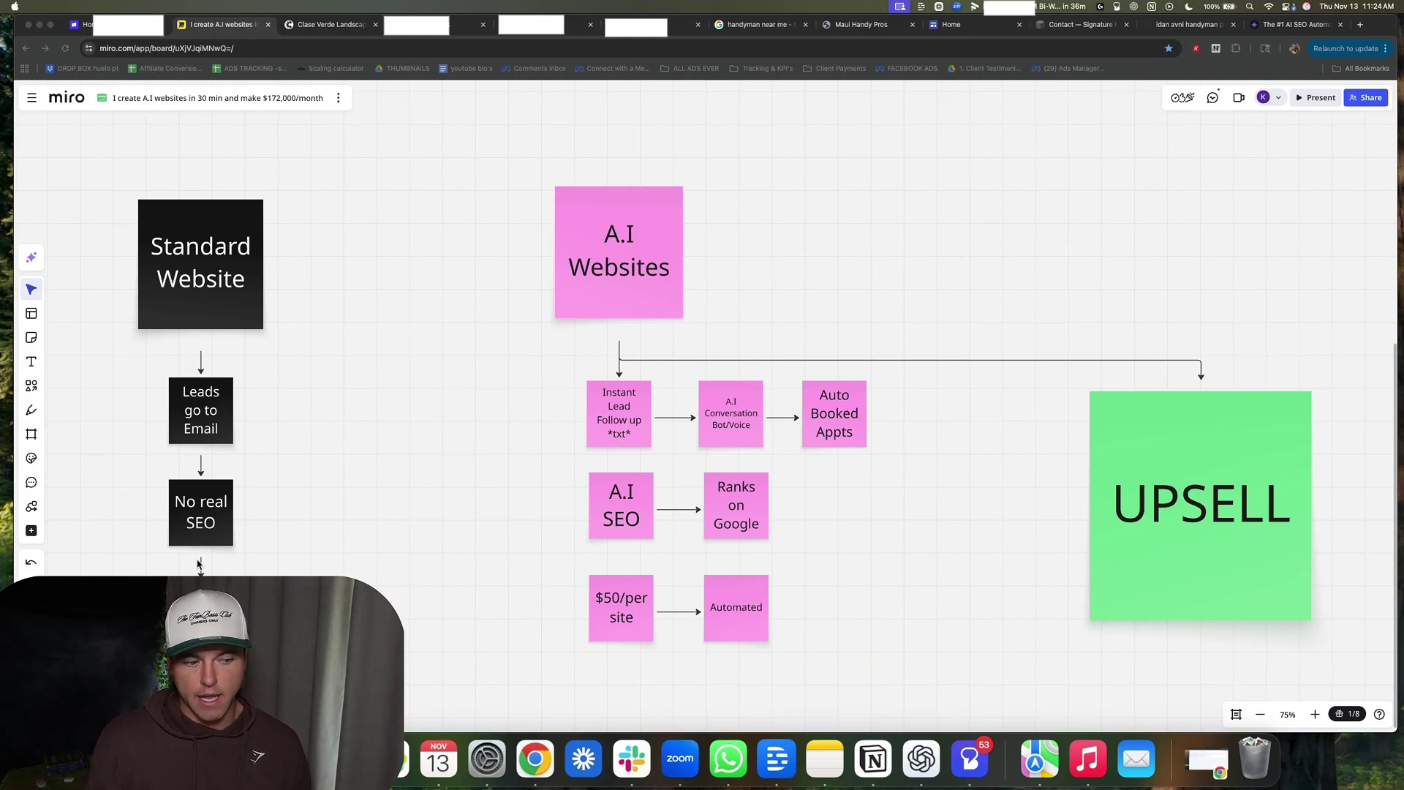
{"action": "scroll", "coordinate": [199, 563], "scroll_direction": "left", "scroll_amount": 5}
{"action": "scroll", "coordinate": [199, 563], "scroll_direction": "down", "scroll_amount": 2}
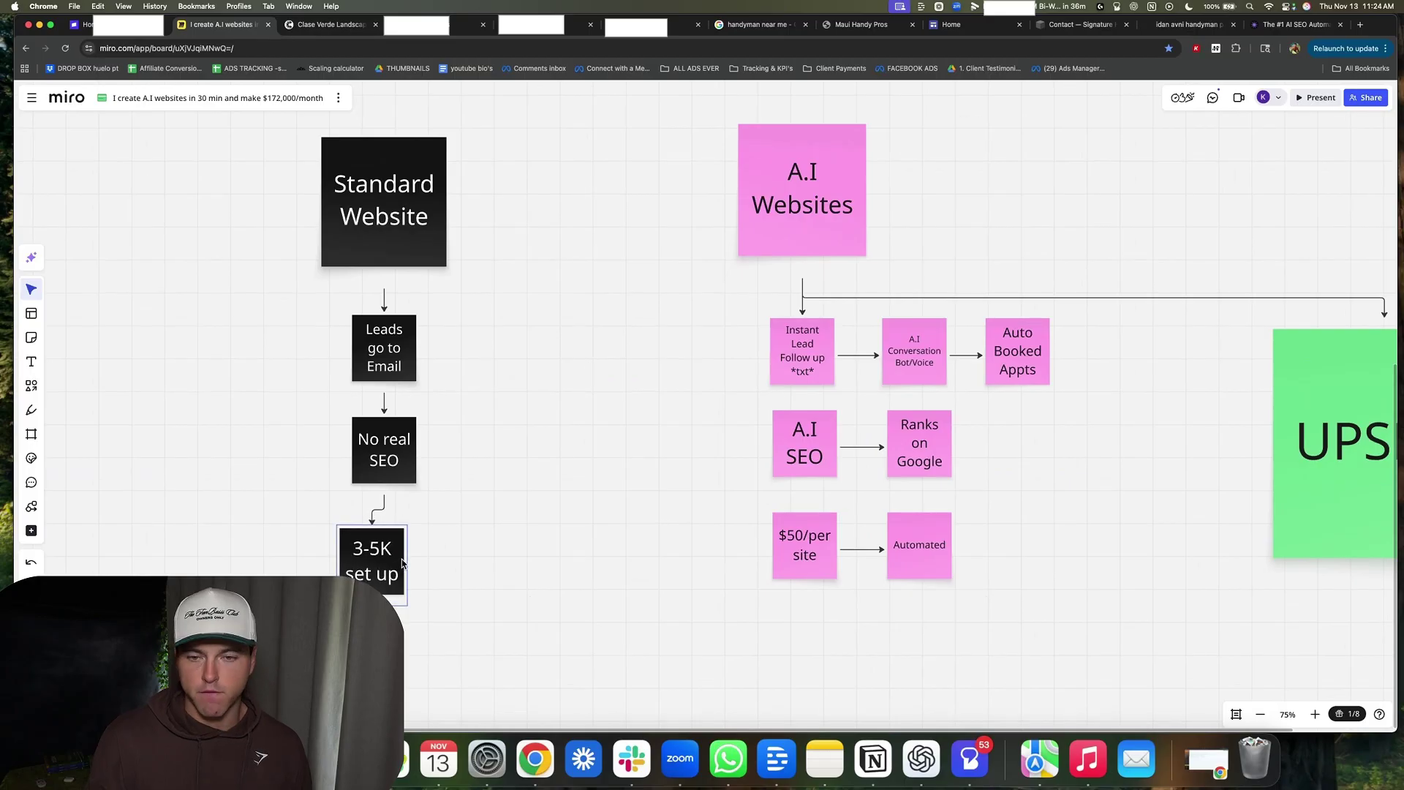
{"action": "scroll", "coordinate": [307, 534], "scroll_direction": "right", "scroll_amount": 5}
{"action": "scroll", "coordinate": [308, 534], "scroll_direction": "up", "scroll_amount": 2}
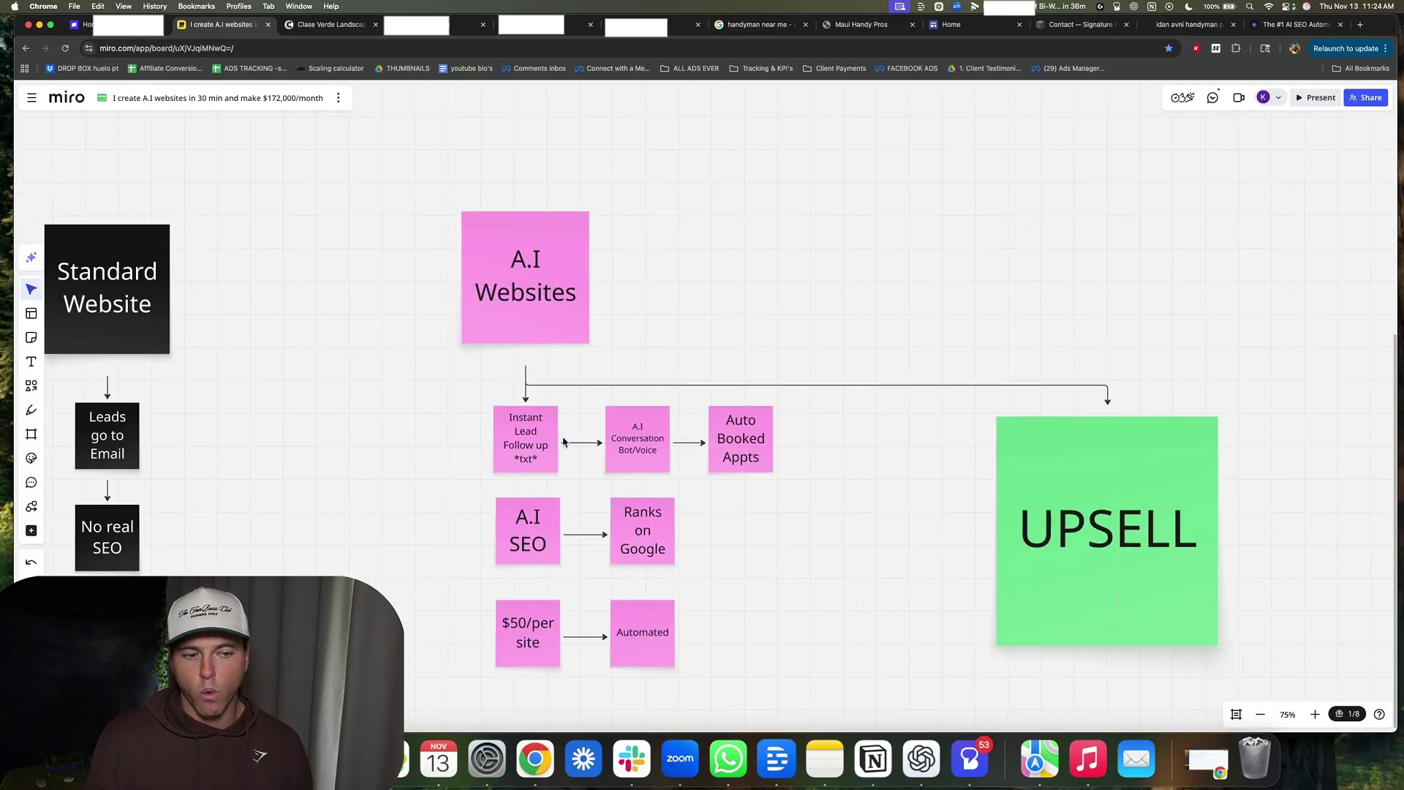
{"action": "scroll", "coordinate": [659, 330], "scroll_direction": "down", "scroll_amount": 5}
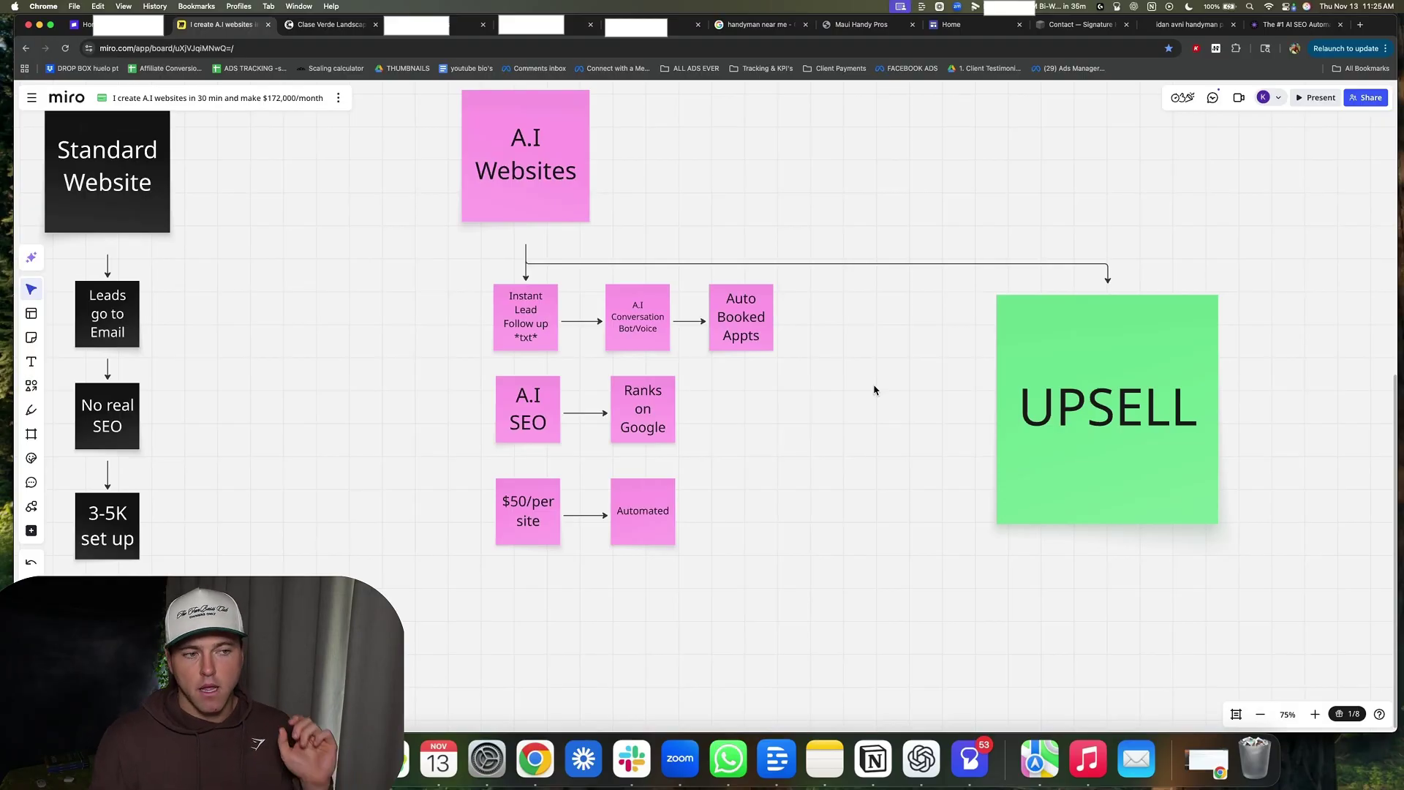
{"action": "scroll", "coordinate": [874, 389], "scroll_direction": "up", "scroll_amount": 10}
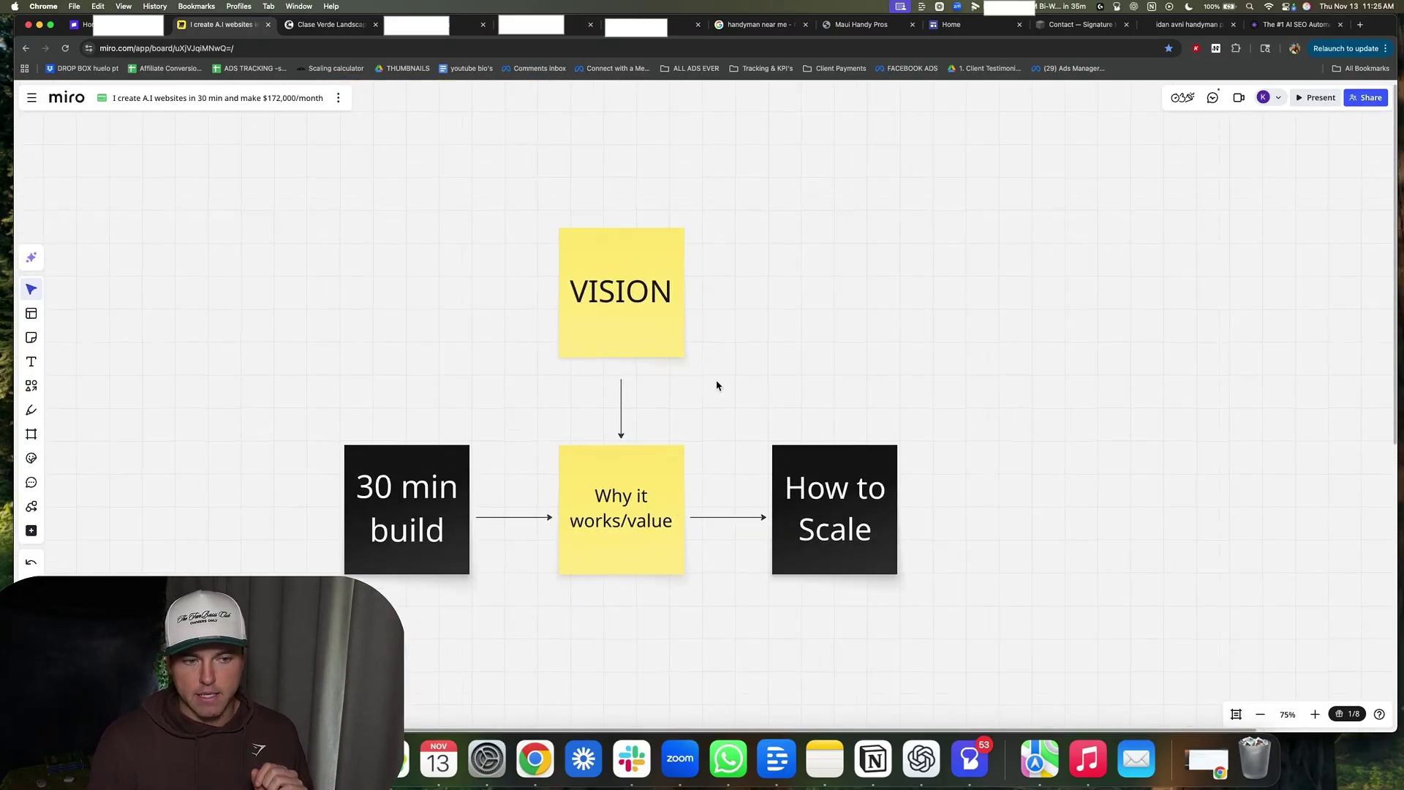
Step: Nudge the VISION note up and left, then pan back to the A.I Websites flow
{"action": "mouse_move", "coordinate": [643, 301]}
{"action": "left_mouse_down"}
{"action": "mouse_move", "coordinate": [598, 296]}
{"action": "mouse_move", "coordinate": [618, 292]}
{"action": "left_mouse_up"}
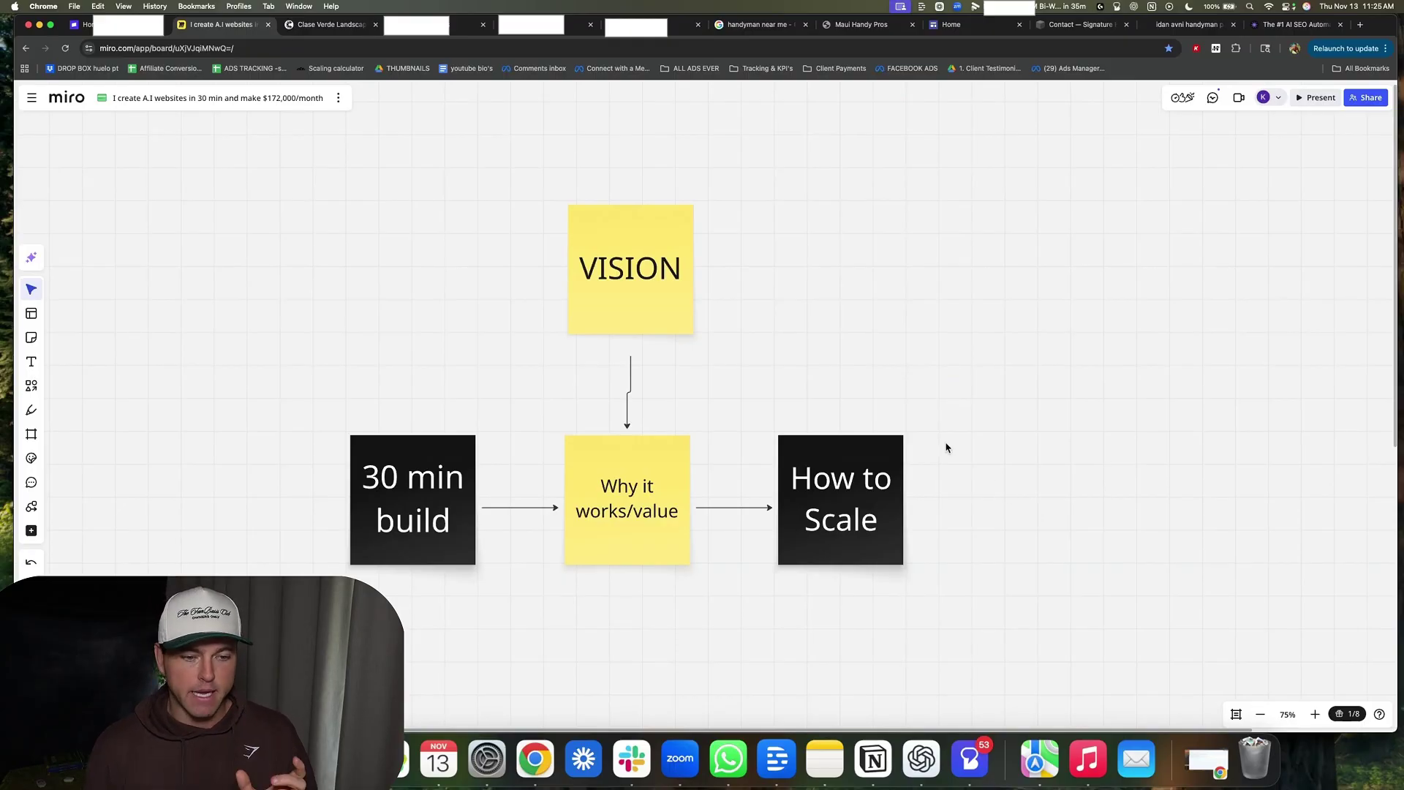
{"action": "left_click_drag", "start_coordinate": [987, 517], "coordinate": [922, 348]}
{"action": "scroll", "coordinate": [923, 348], "scroll_direction": "down", "scroll_amount": 5}
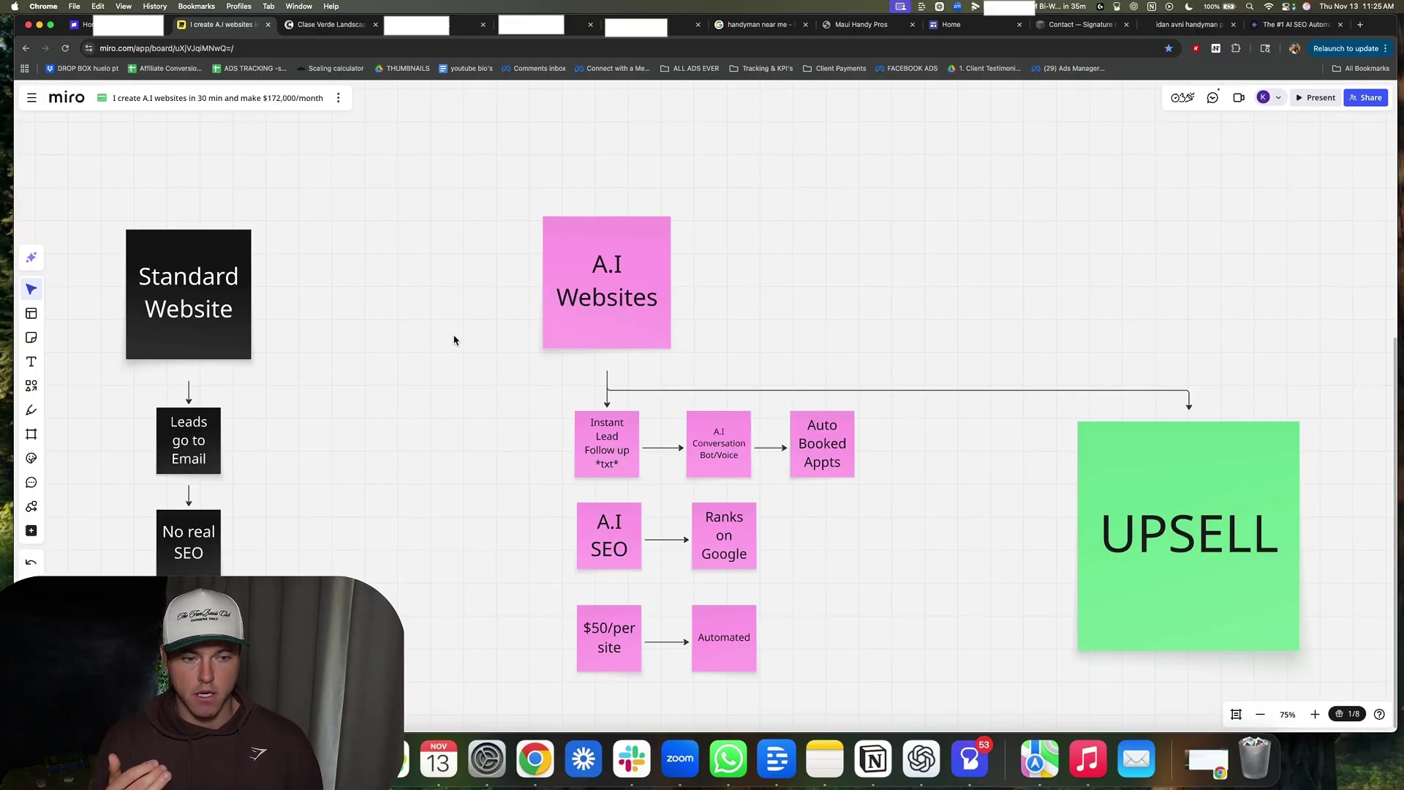
Step: Pan the board slightly right and raise the A.I Websites note a few pixels
{"action": "left_click_drag", "start_coordinate": [453, 342], "coordinate": [515, 338]}
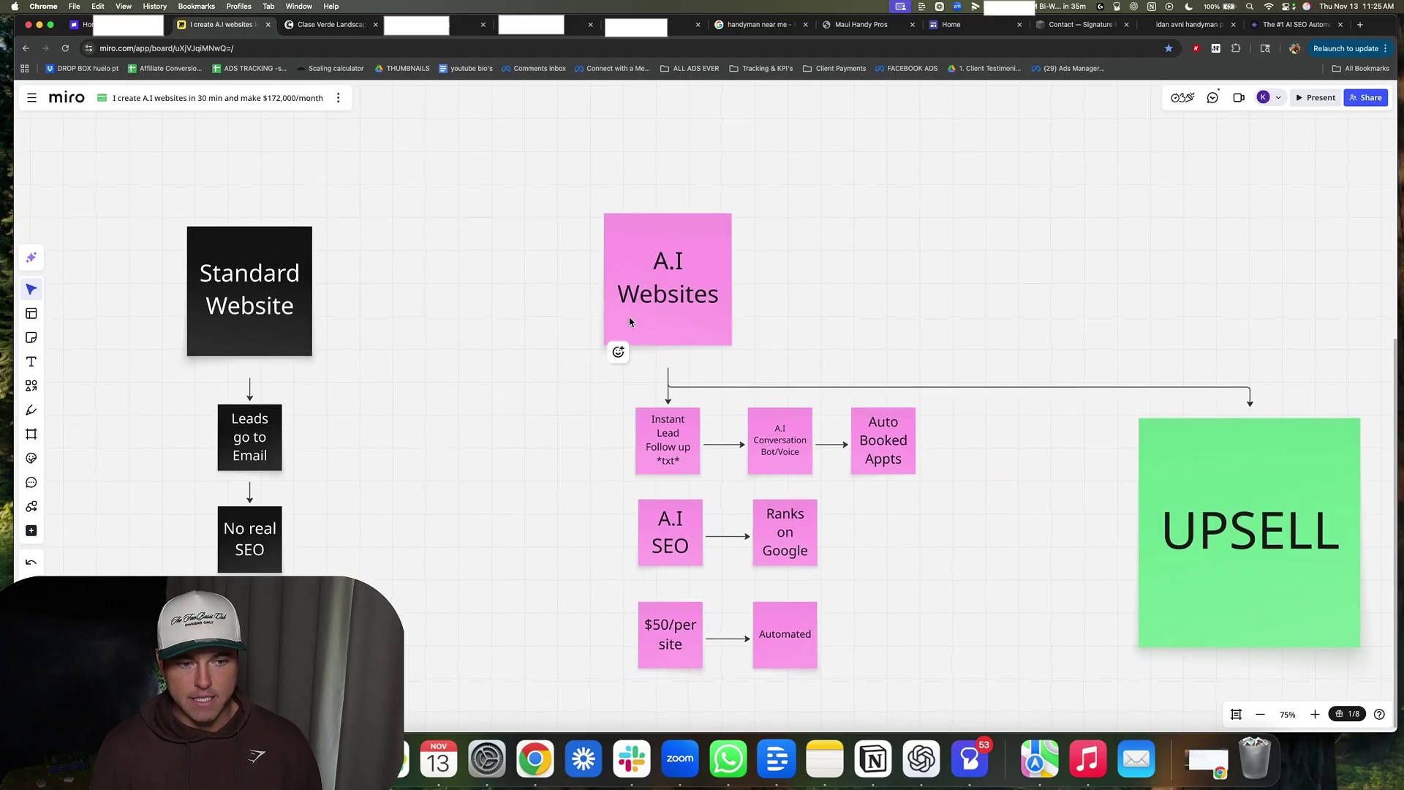
{"action": "left_click_drag", "start_coordinate": [645, 286], "coordinate": [641, 254]}
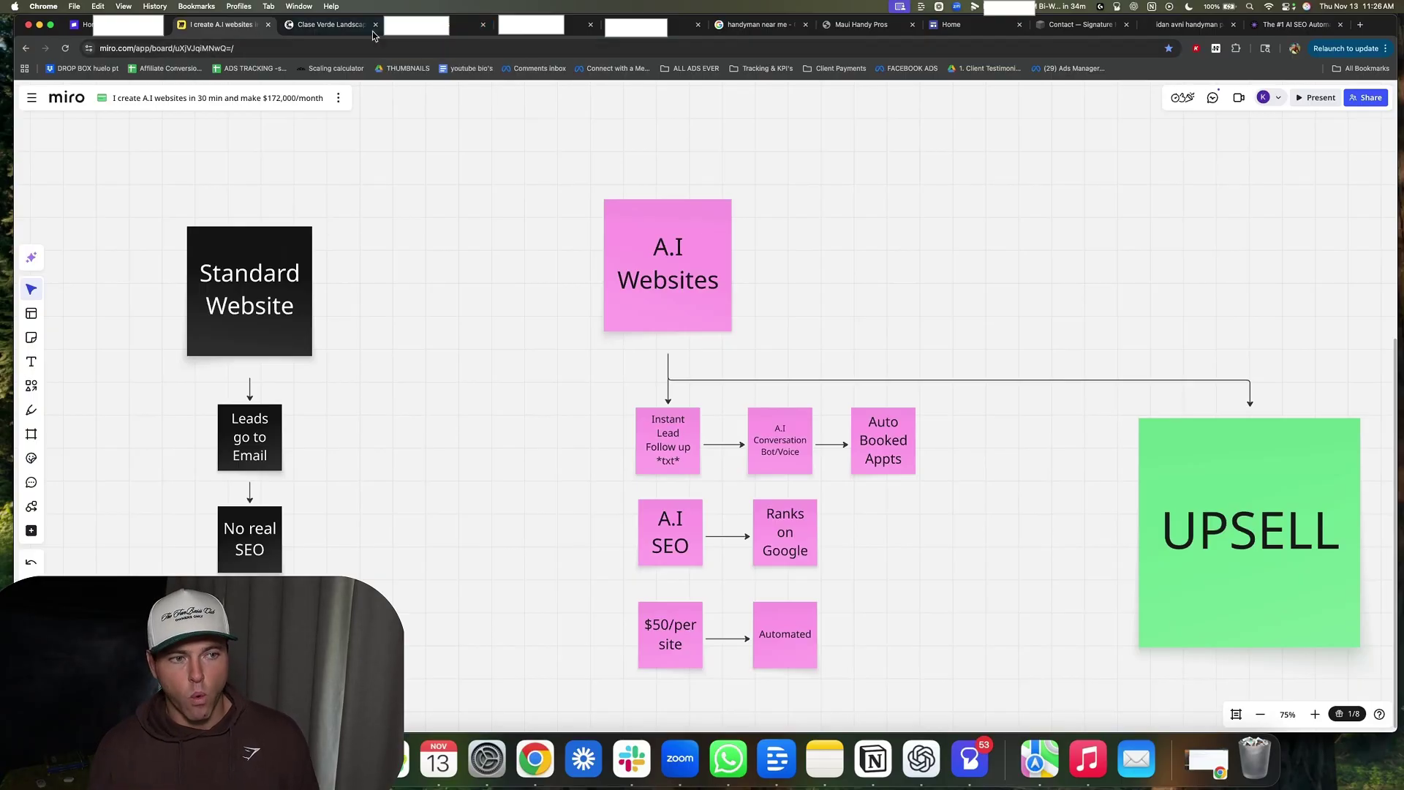
Step: Back in GoHighLevel, go to Sites > Websites and start a new website from templates
{"action": "left_click", "coordinate": [411, 27]}
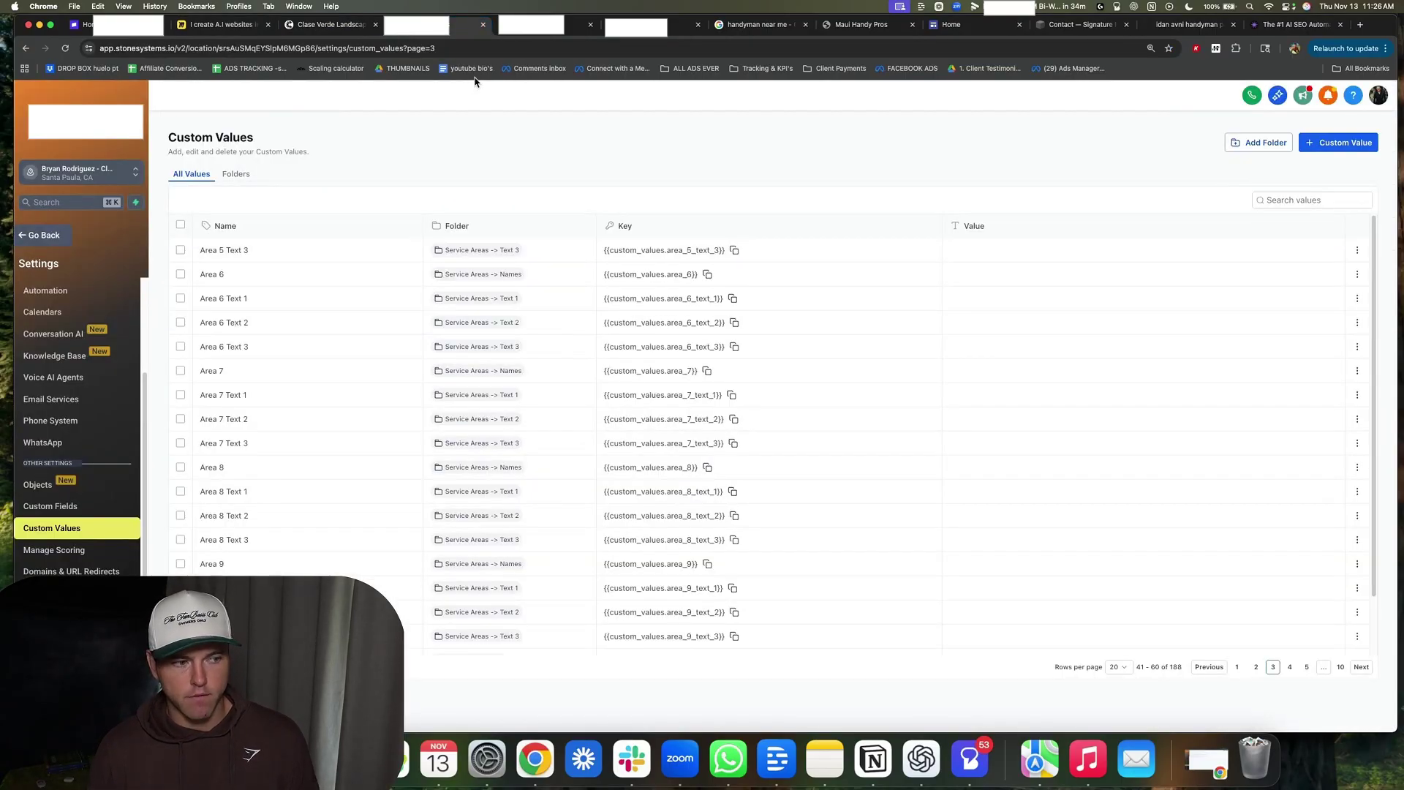
{"action": "left_click", "coordinate": [45, 235]}
{"action": "left_click", "coordinate": [49, 472]}
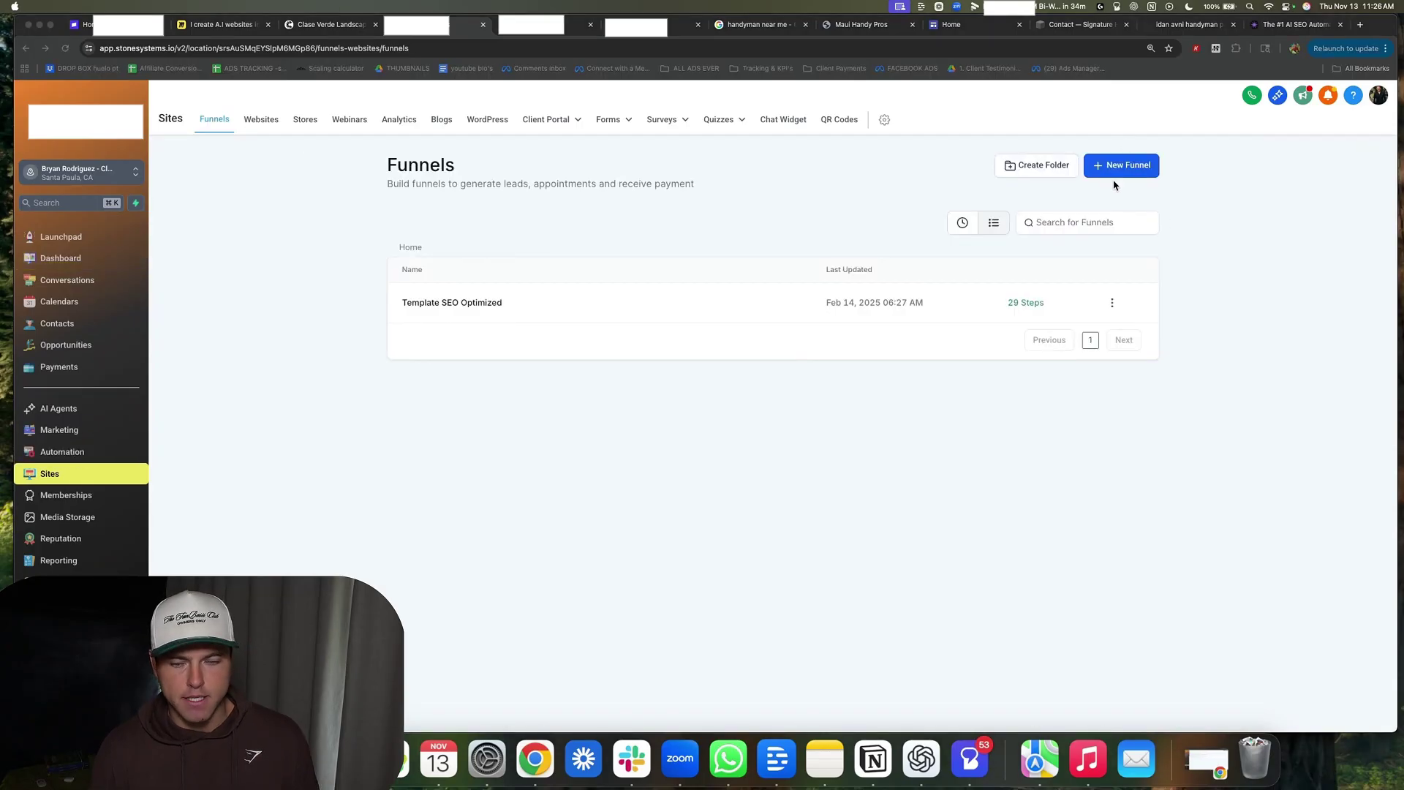
{"action": "left_click", "coordinate": [259, 124]}
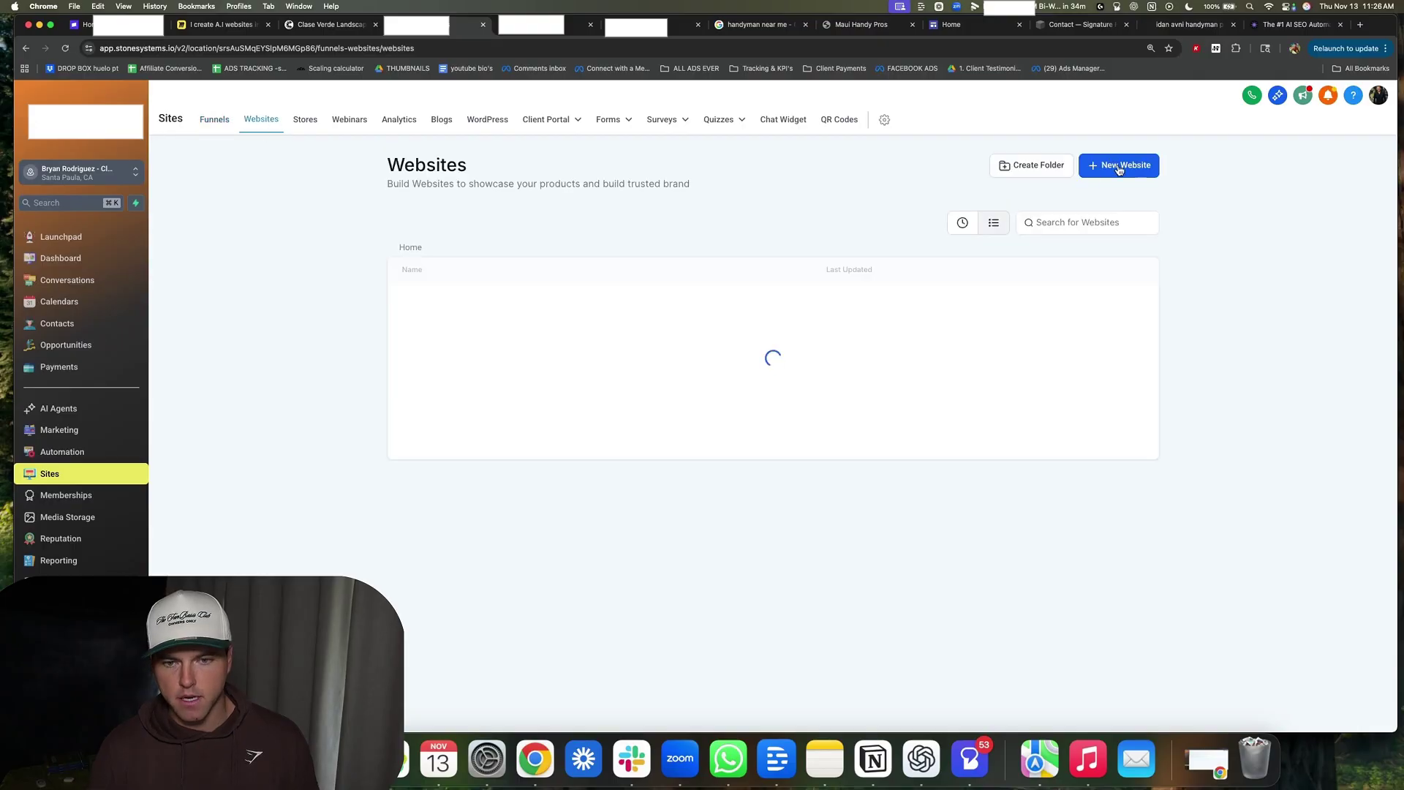
{"action": "left_click", "coordinate": [1119, 168]}
{"action": "left_click", "coordinate": [815, 363]}
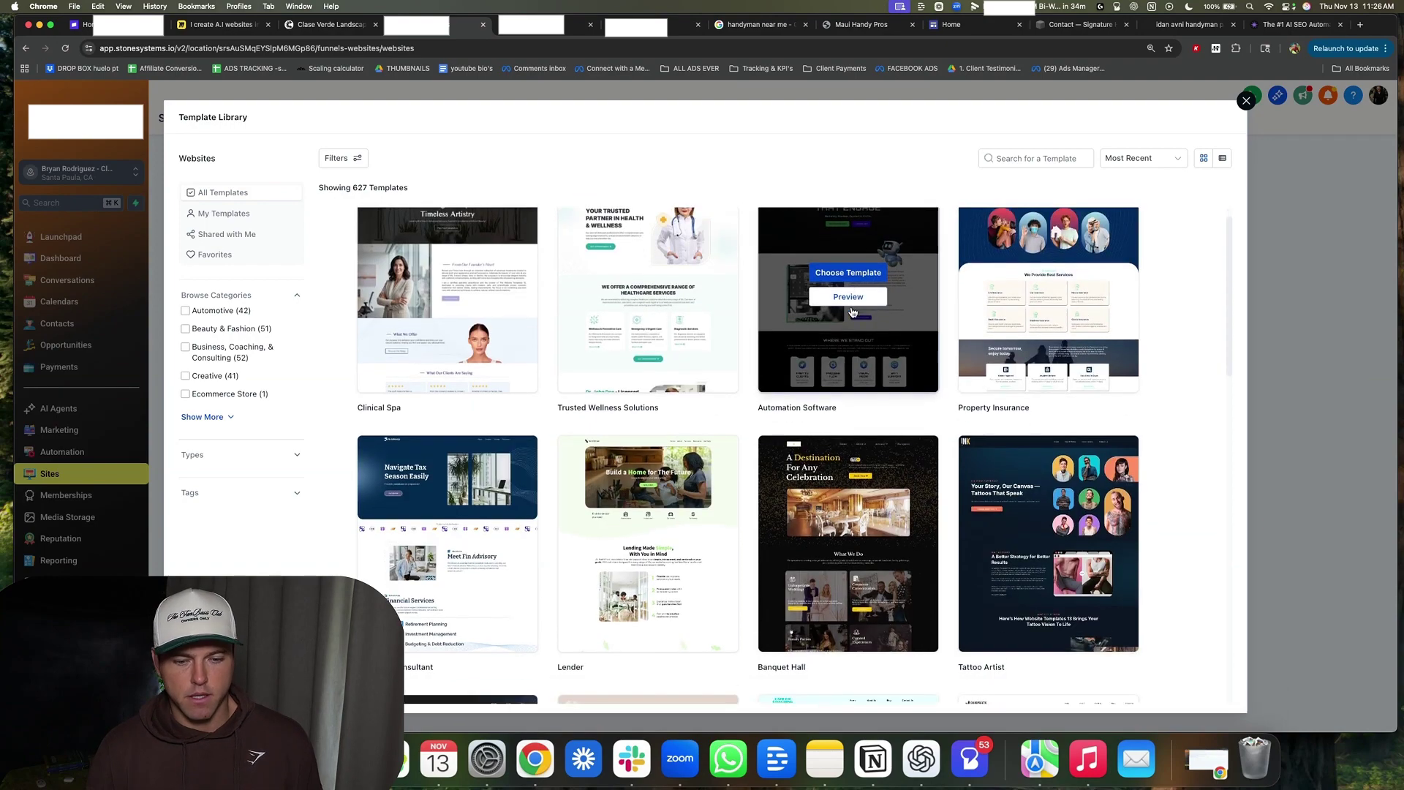
{"action": "scroll", "coordinate": [822, 329], "scroll_direction": "down", "scroll_amount": 3}
{"action": "scroll", "coordinate": [821, 335], "scroll_direction": "down", "scroll_amount": 2}
{"action": "scroll", "coordinate": [768, 351], "scroll_direction": "down", "scroll_amount": 2}
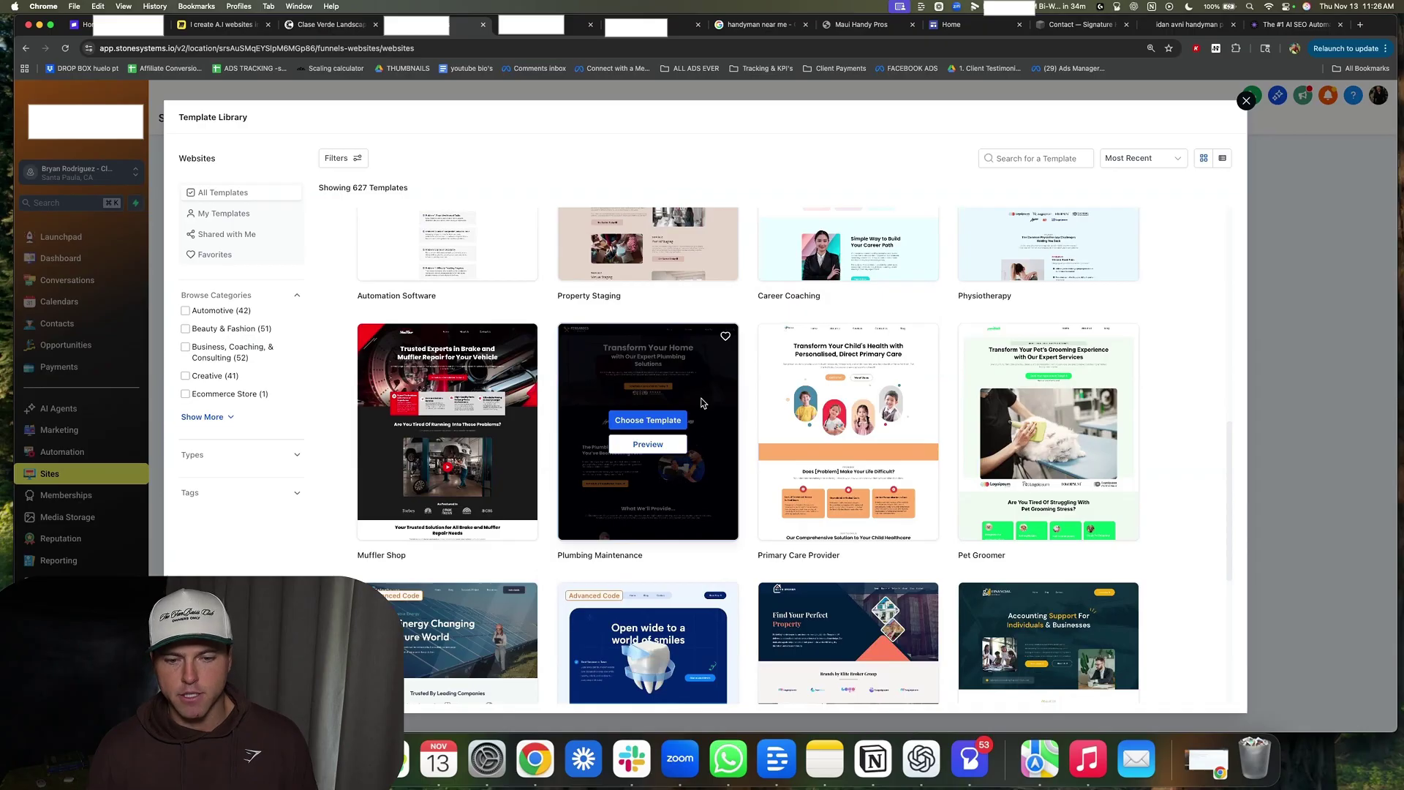
{"action": "scroll", "coordinate": [781, 406], "scroll_direction": "down", "scroll_amount": 2}
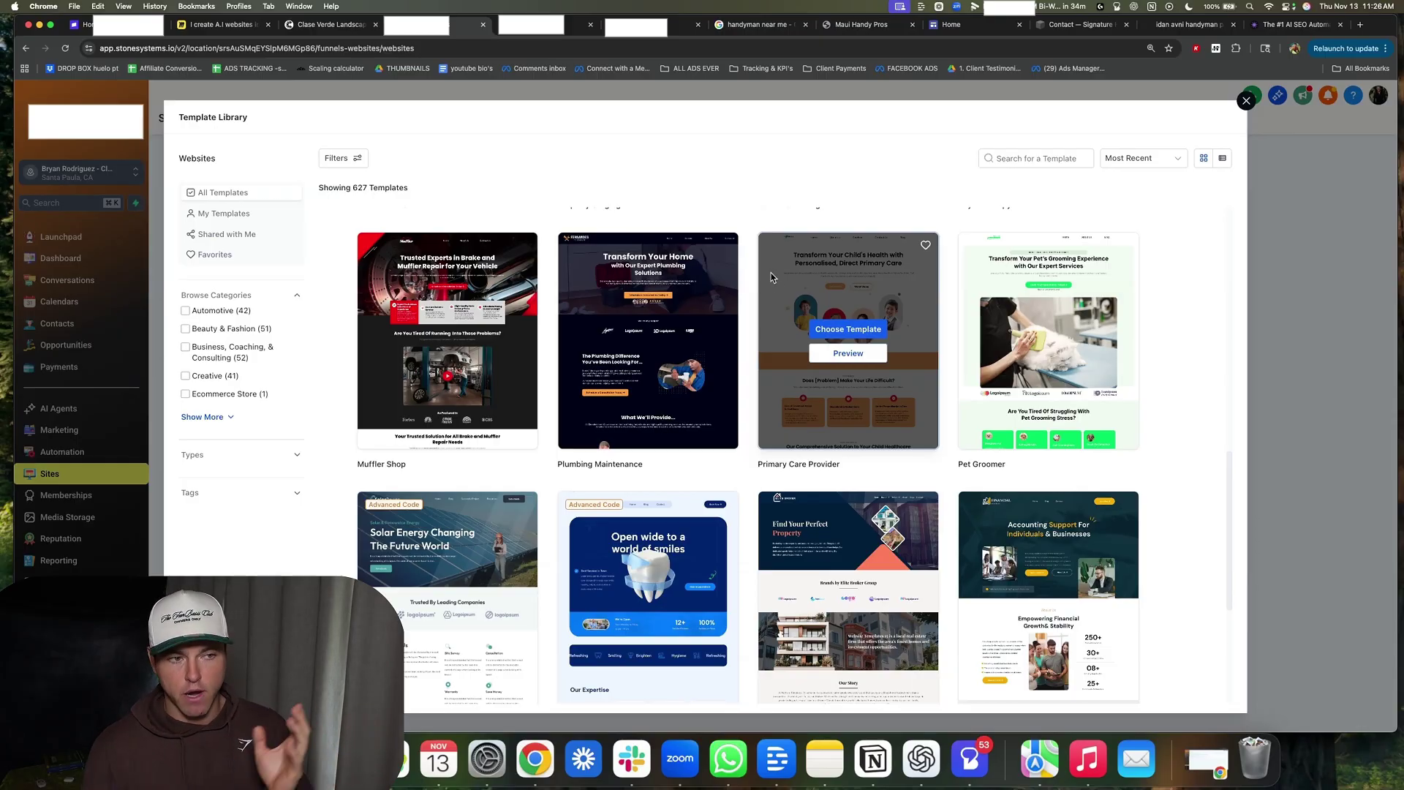
Step: Close the Template Library, view Settings > Custom Values, then move through the Miro board to the Maui handyman site
{"action": "left_click", "coordinate": [1247, 101]}
{"action": "left_click", "coordinate": [44, 636]}
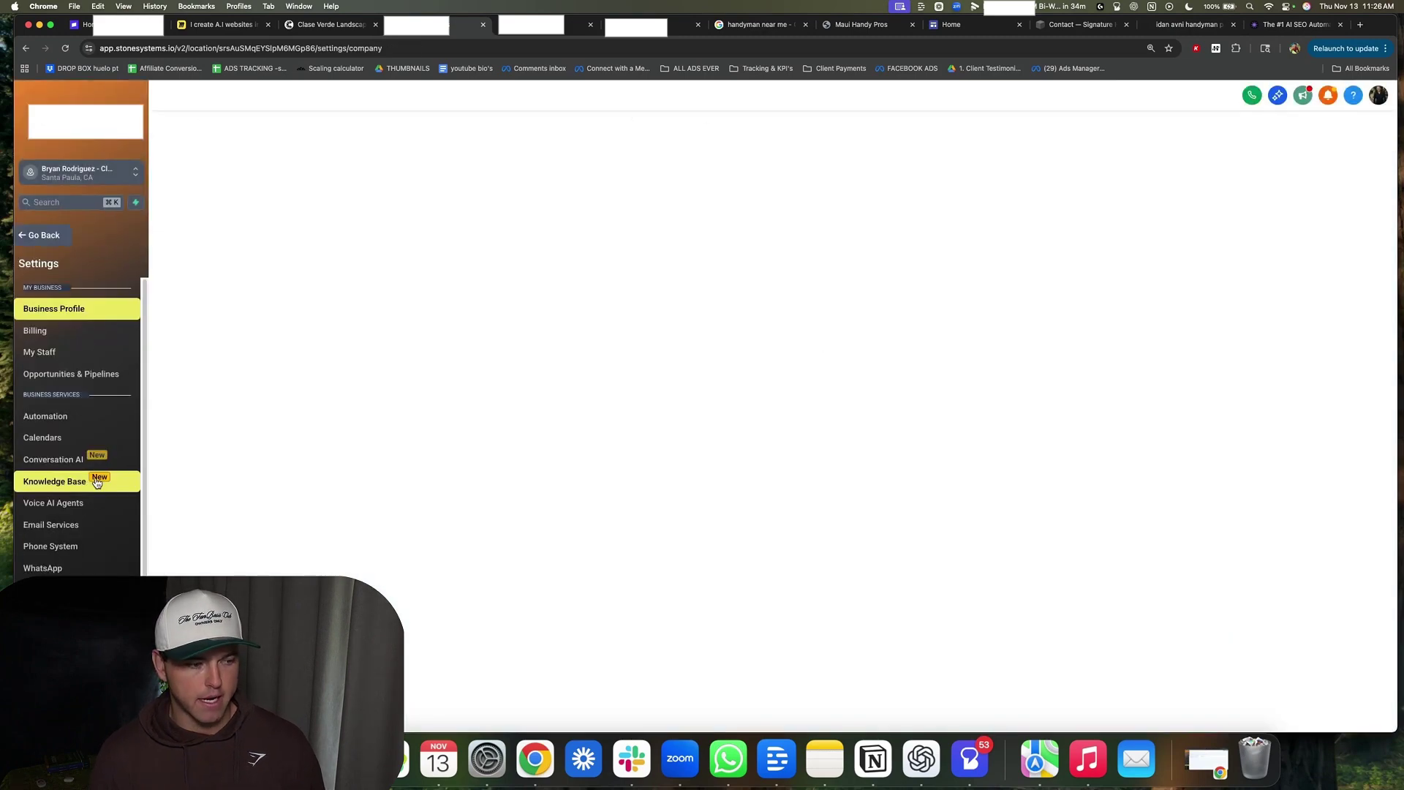
{"action": "scroll", "coordinate": [45, 615], "scroll_direction": "down", "scroll_amount": 1}
{"action": "left_click", "coordinate": [44, 617]}
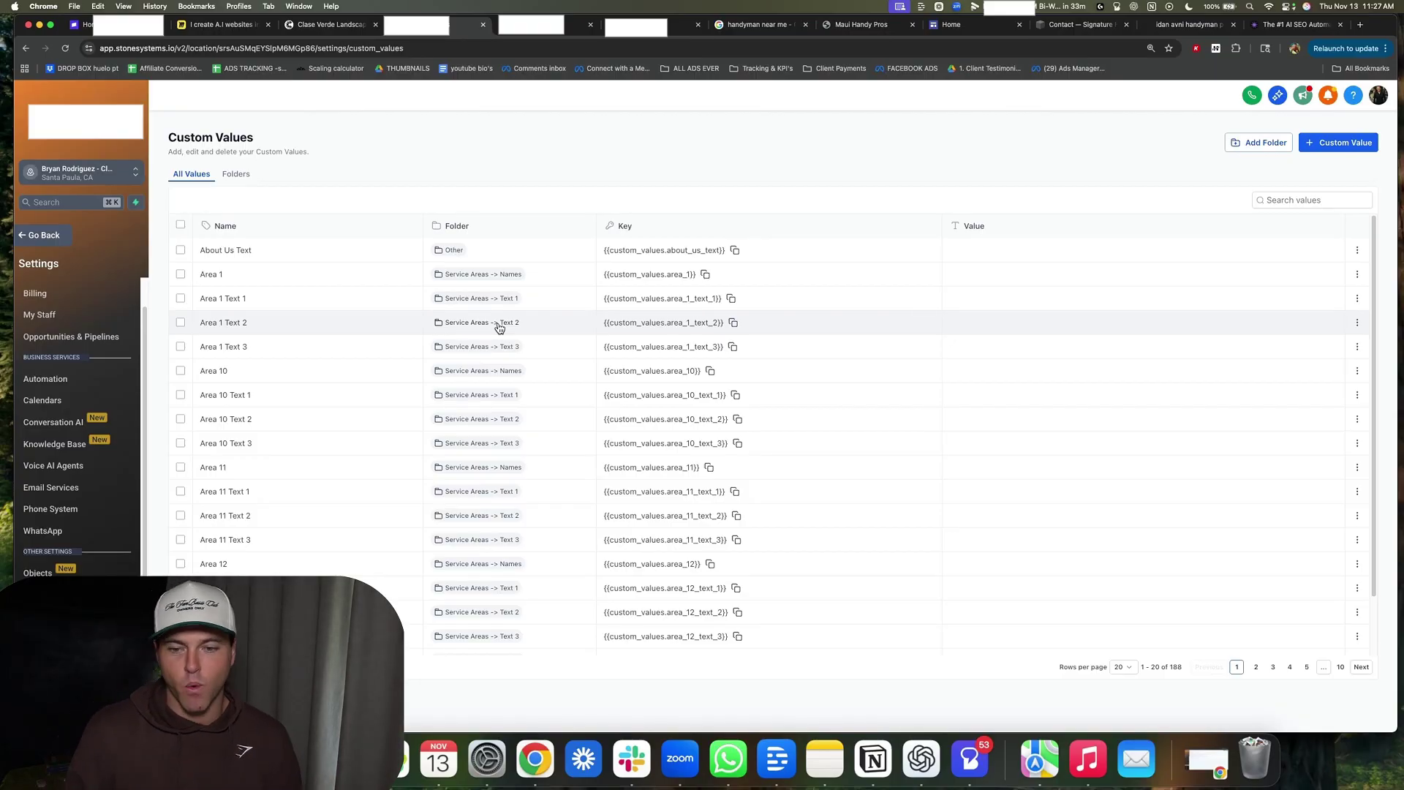
{"action": "key", "text": "super+2"}
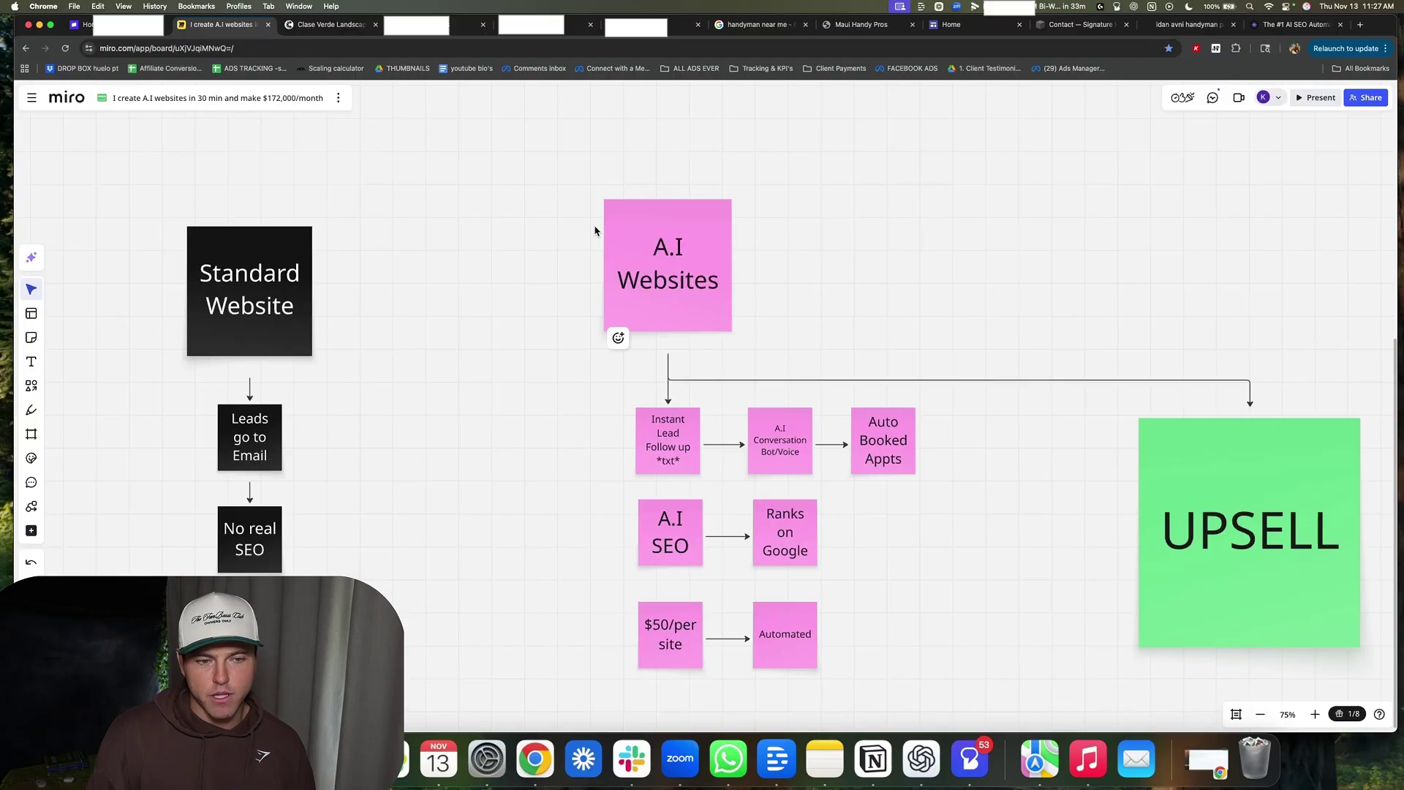
{"action": "scroll", "coordinate": [758, 586], "scroll_direction": "up", "scroll_amount": 10}
{"action": "scroll", "coordinate": [696, 369], "scroll_direction": "up", "scroll_amount": 5}
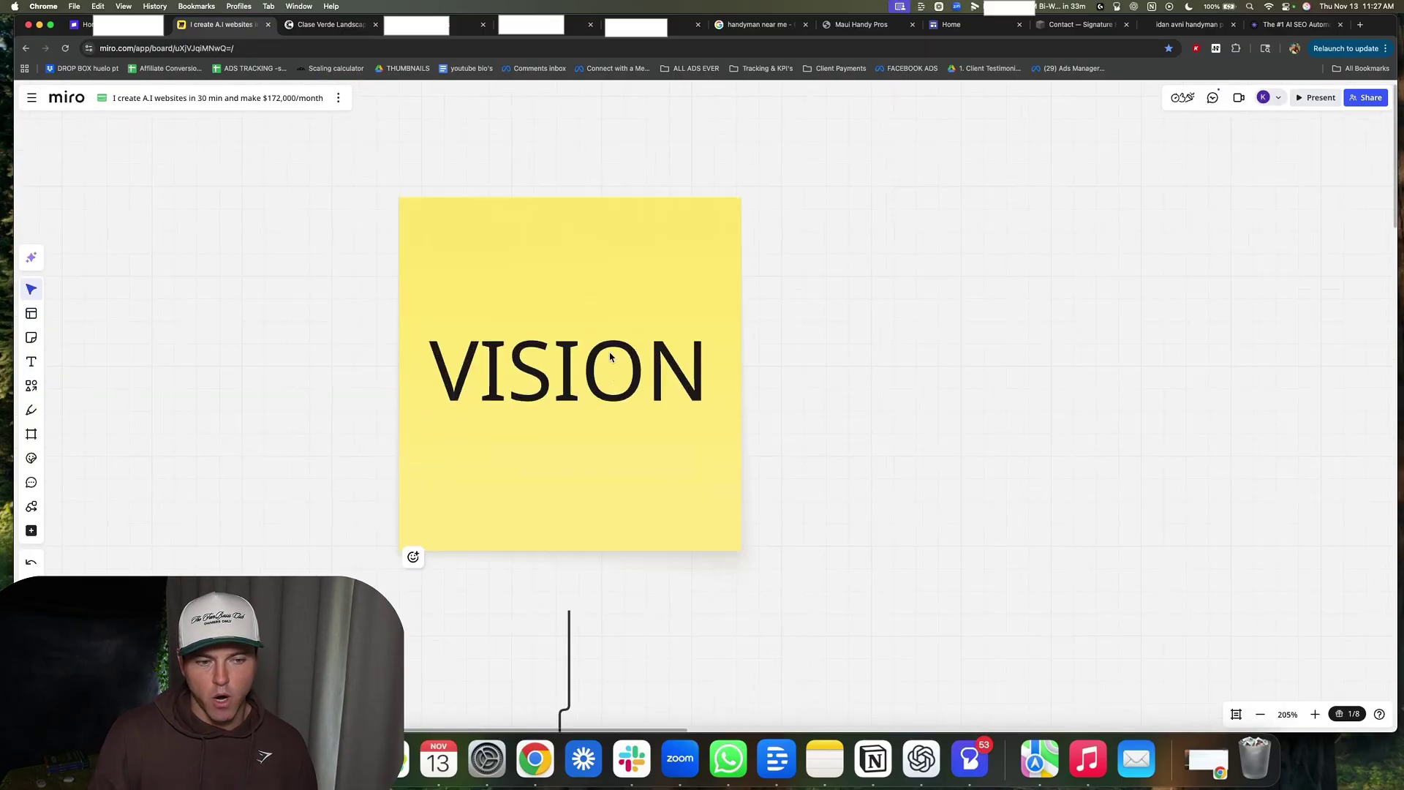
{"action": "scroll", "coordinate": [610, 355], "scroll_direction": "right", "scroll_amount": 2}
{"action": "scroll", "coordinate": [659, 329], "scroll_direction": "left", "scroll_amount": 2}
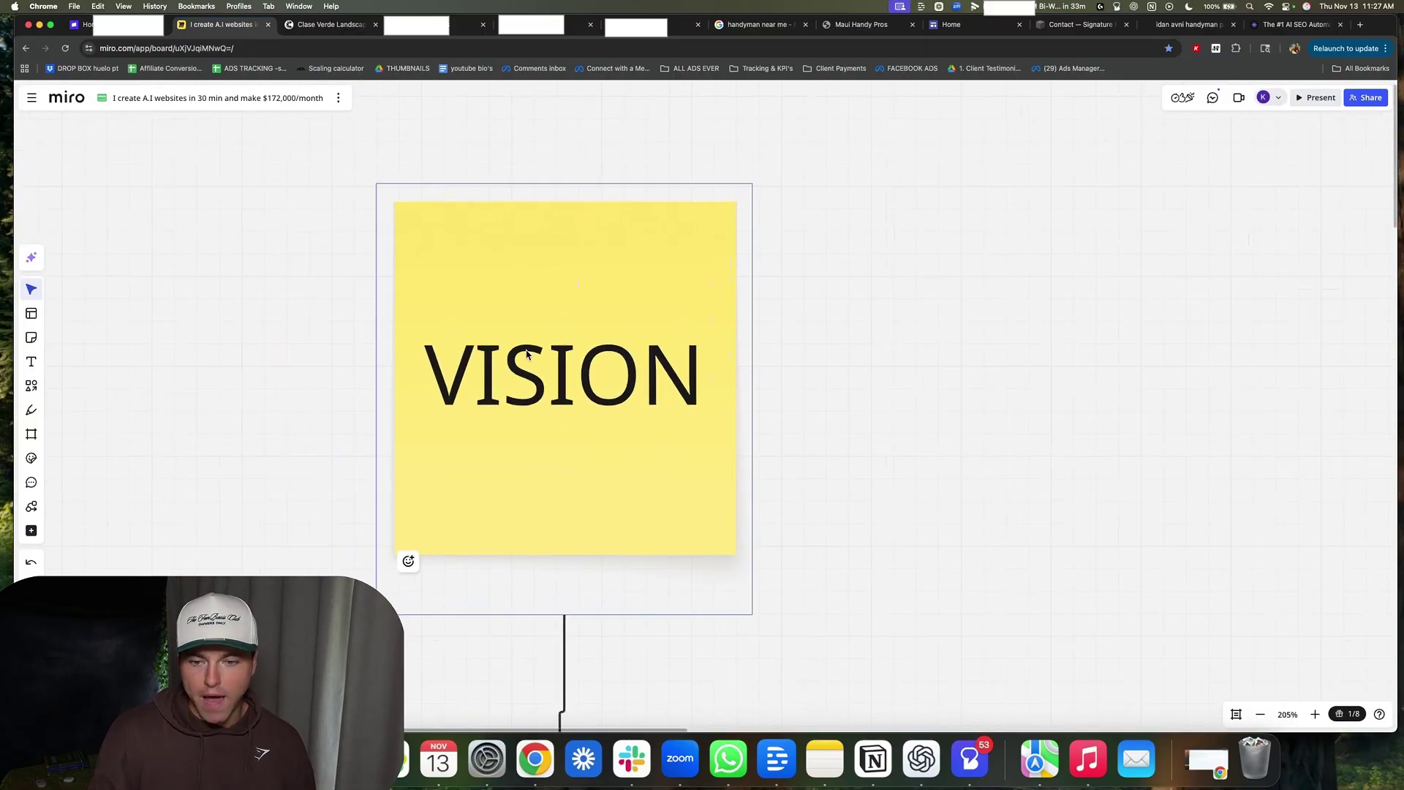
{"action": "left_click", "coordinate": [966, 27]}
{"action": "left_click", "coordinate": [1081, 27]}
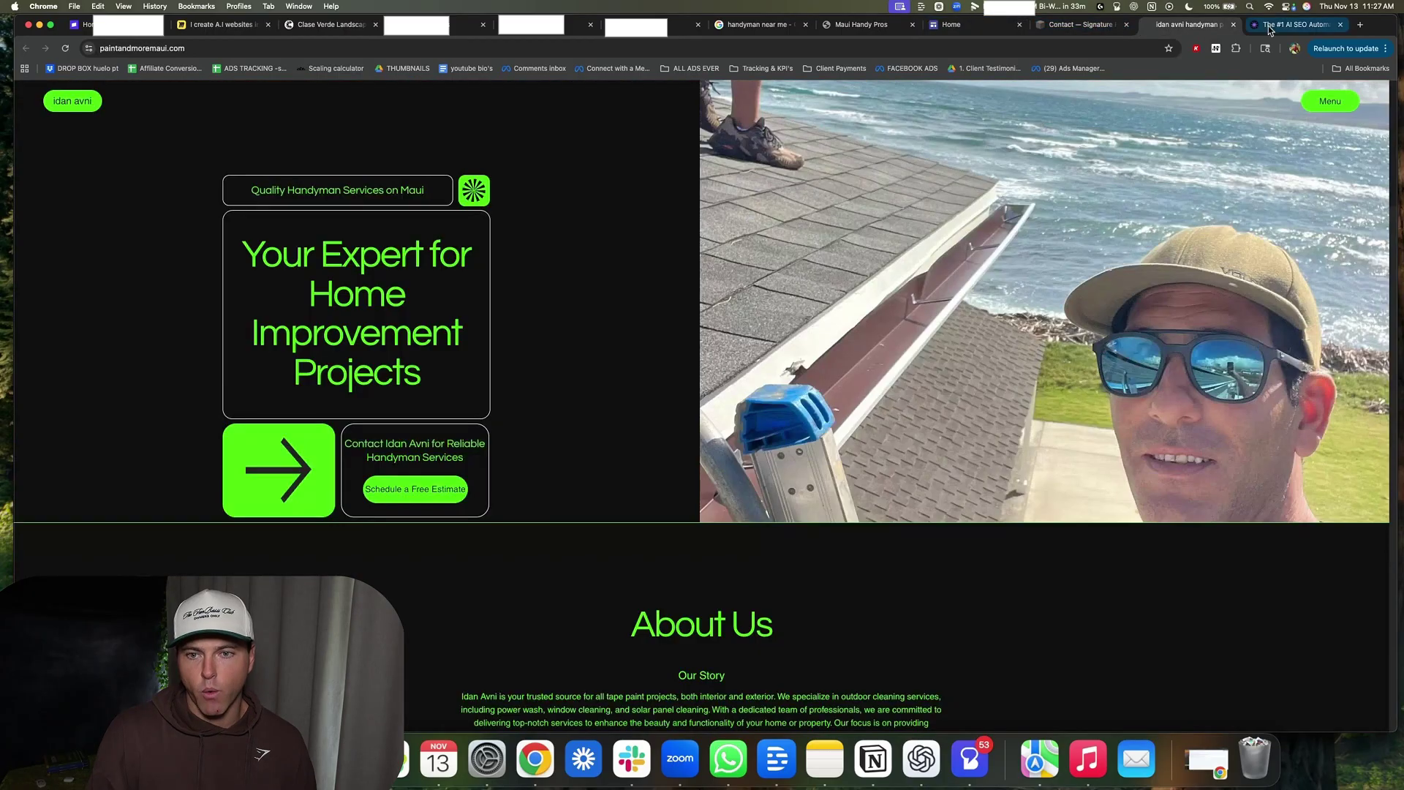
{"action": "left_click", "coordinate": [1267, 31]}
{"action": "left_click", "coordinate": [1190, 27]}
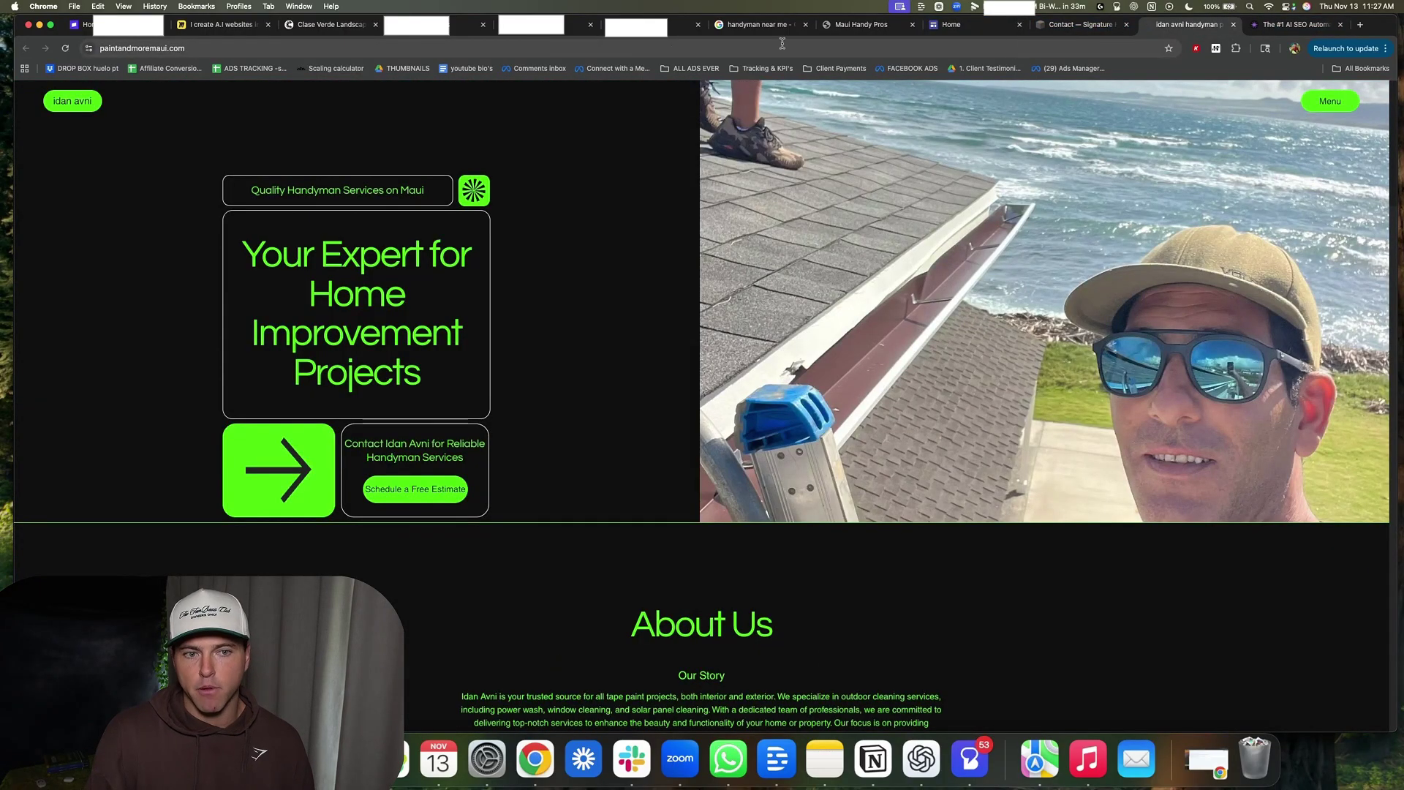